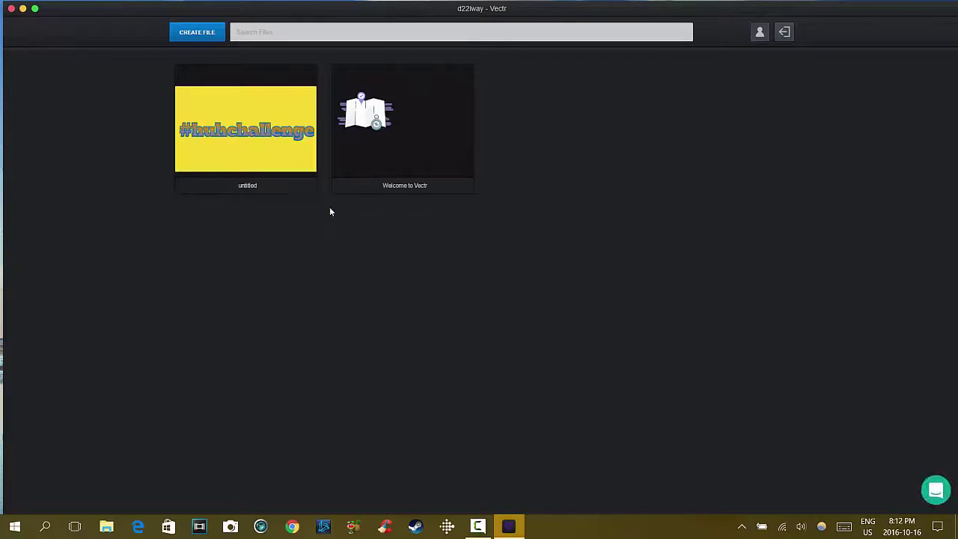
Delete the untitled #buhchallenge file and create a new blank file
mouse_move(271, 155)
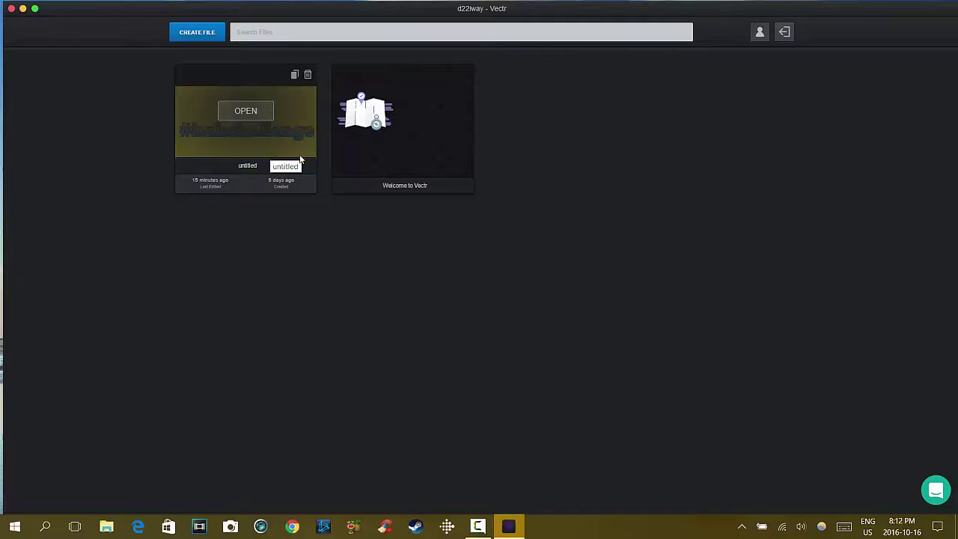
click(307, 74)
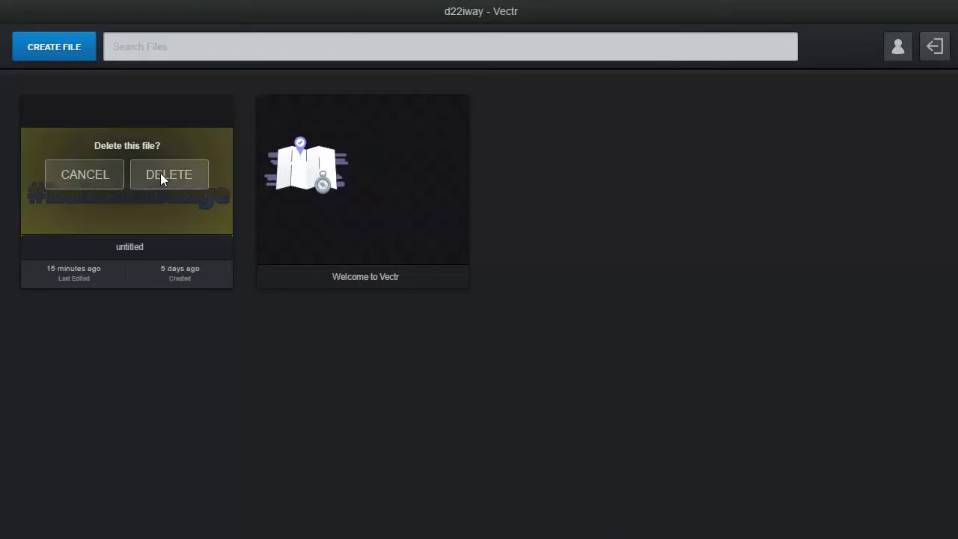
click(168, 175)
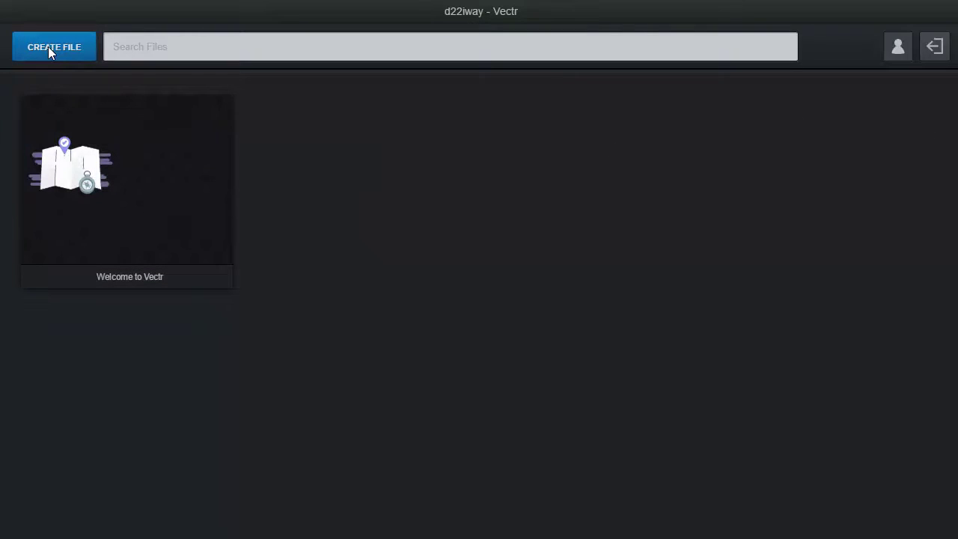
click(48, 46)
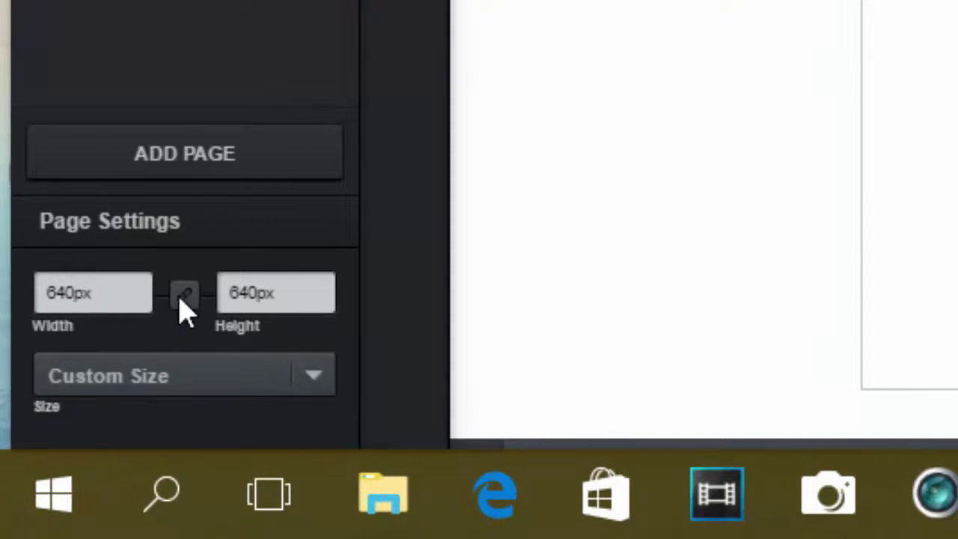
Set the page width to 1280 px, unlink the dimensions, and set the height to 720 px
click(116, 294)
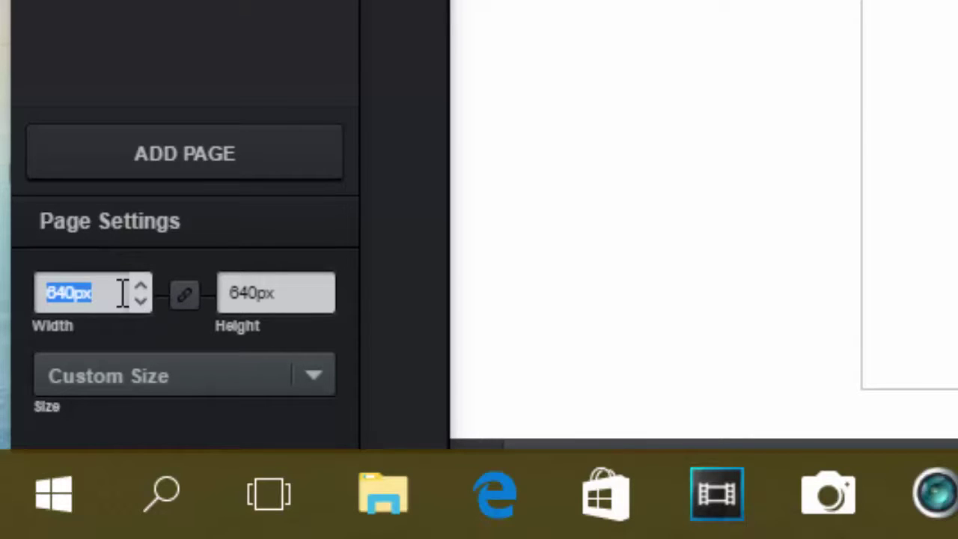
text(1280)
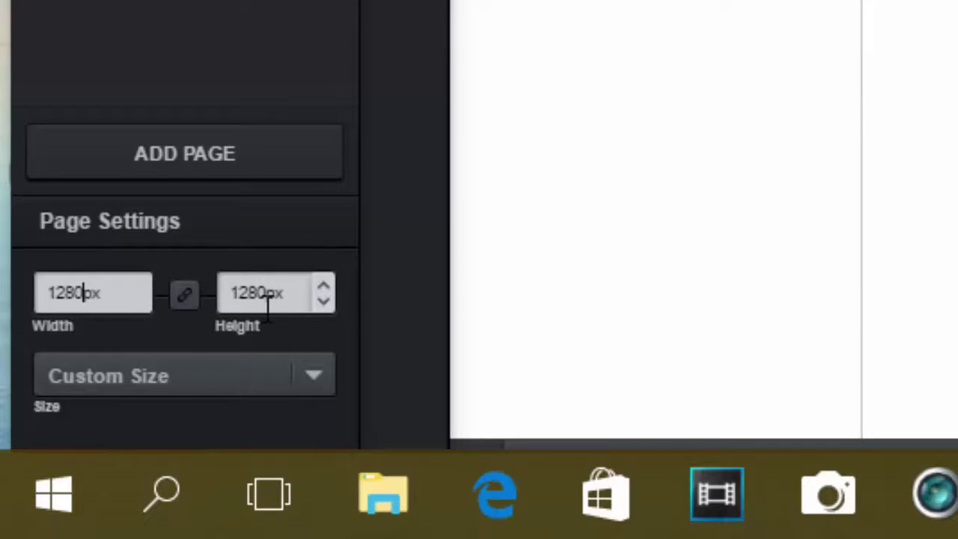
click(184, 298)
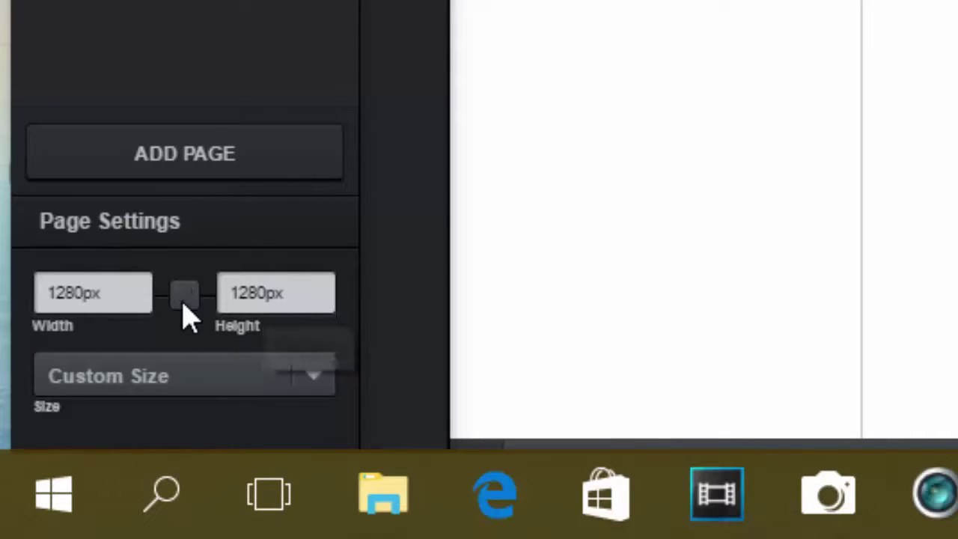
double_click(304, 294)
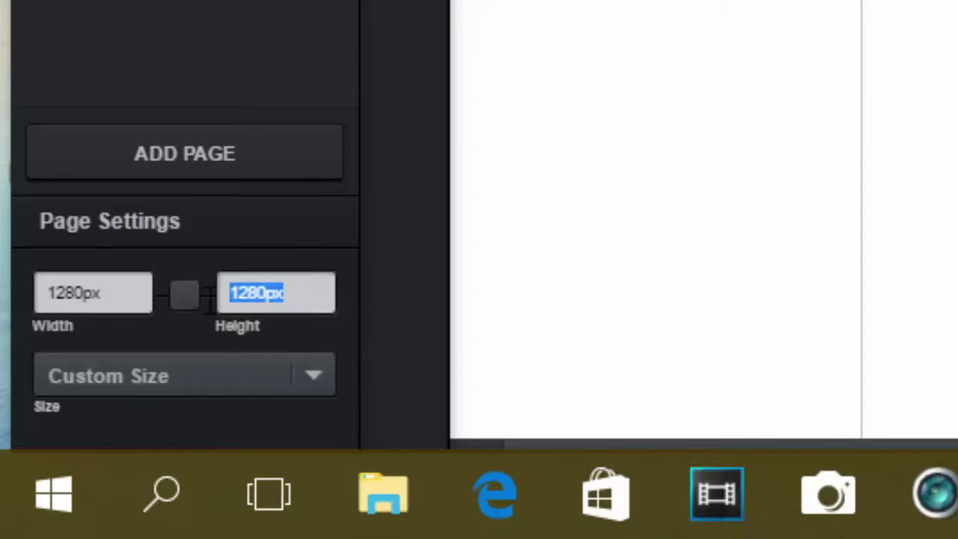
text(720)
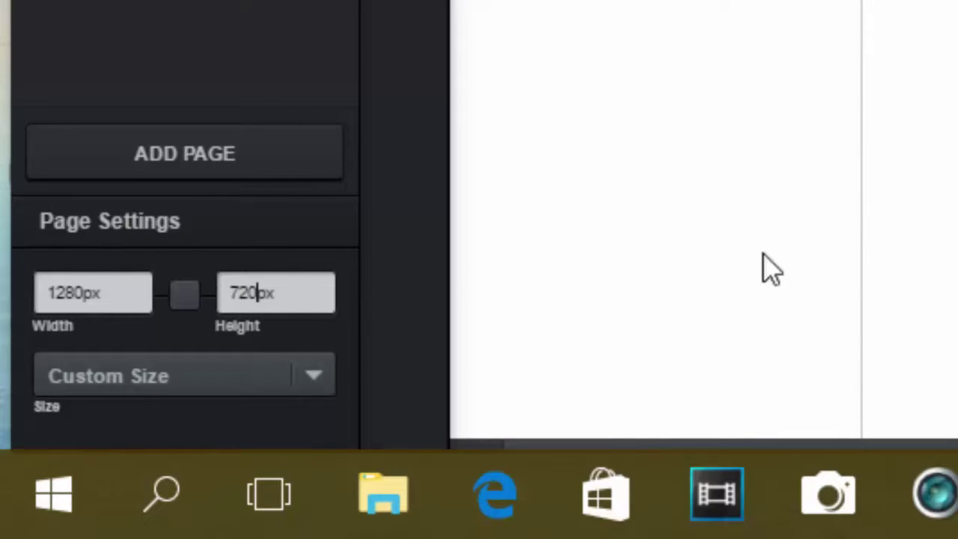
Try the YouTube Channel page size preset and replace it with the YouTube Uploads preset
click(191, 393)
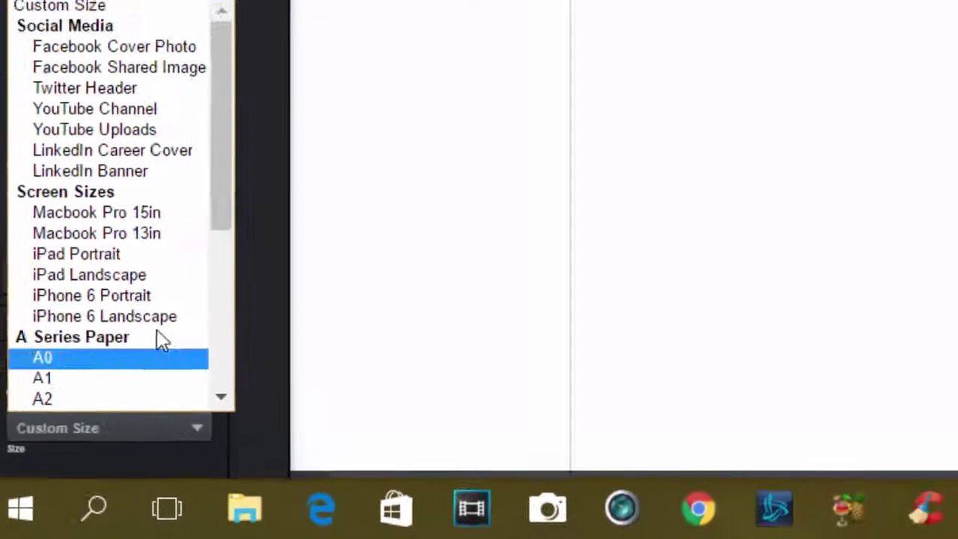
click(127, 142)
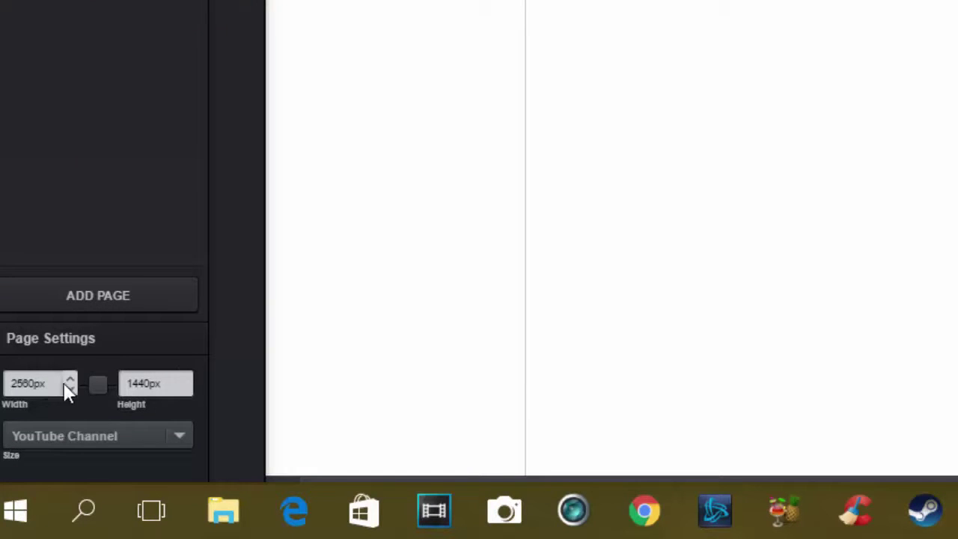
click(70, 426)
click(112, 165)
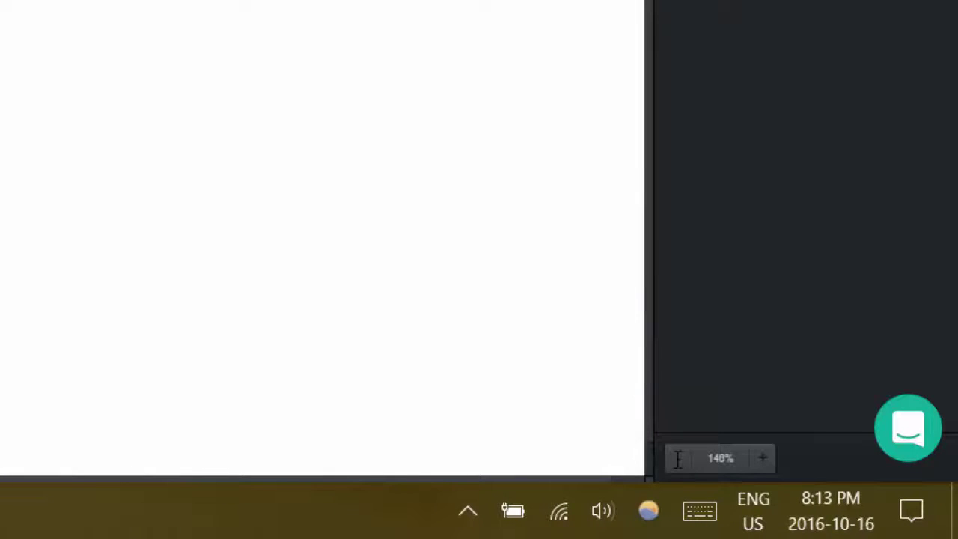
Draw a rectangle about 1300 by 787 px that covers the whole page and slightly overlaps its edges
click(678, 458)
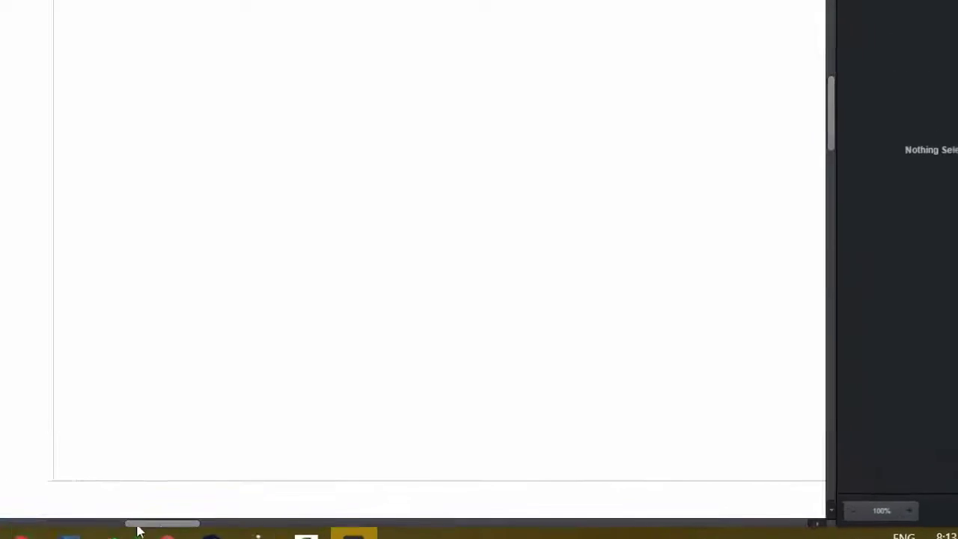
drag(101, 502, 236, 500)
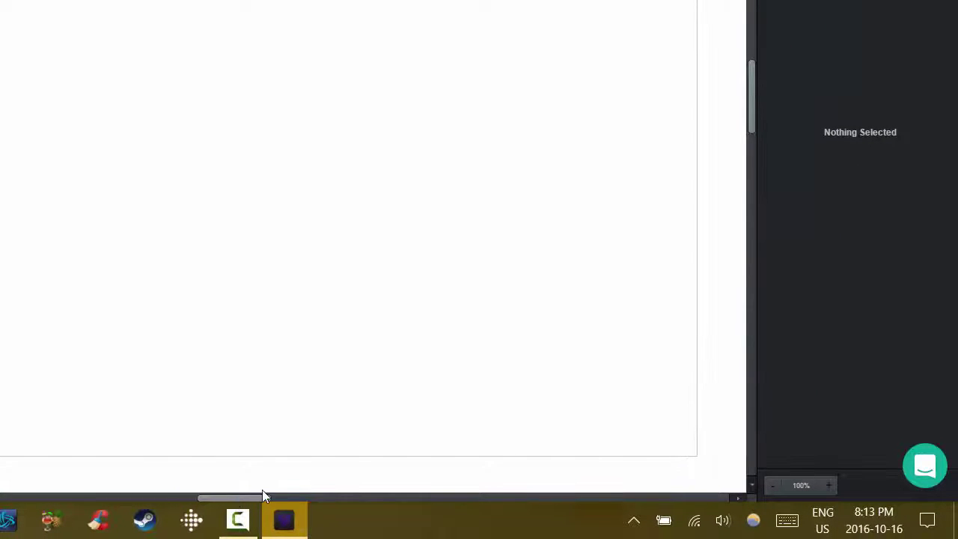
drag(752, 102, 754, 118)
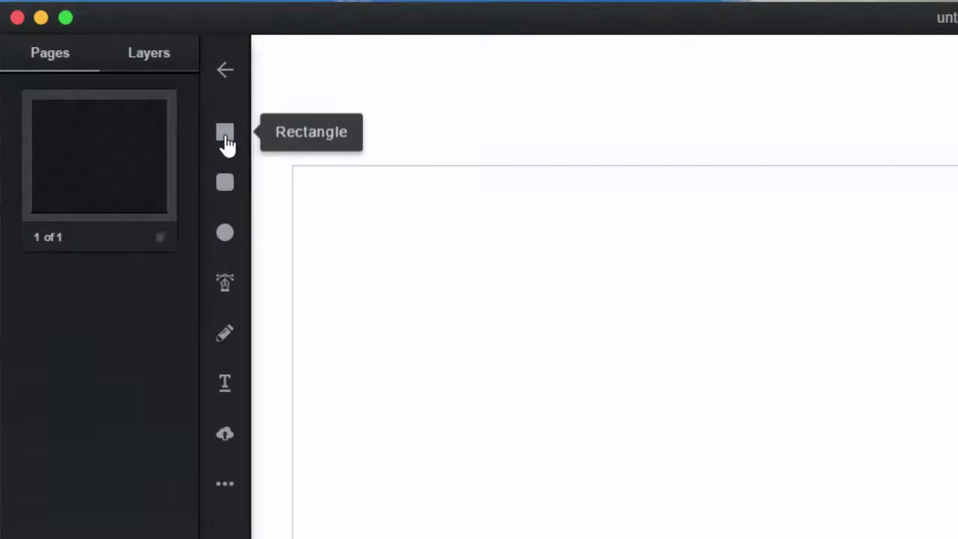
click(227, 141)
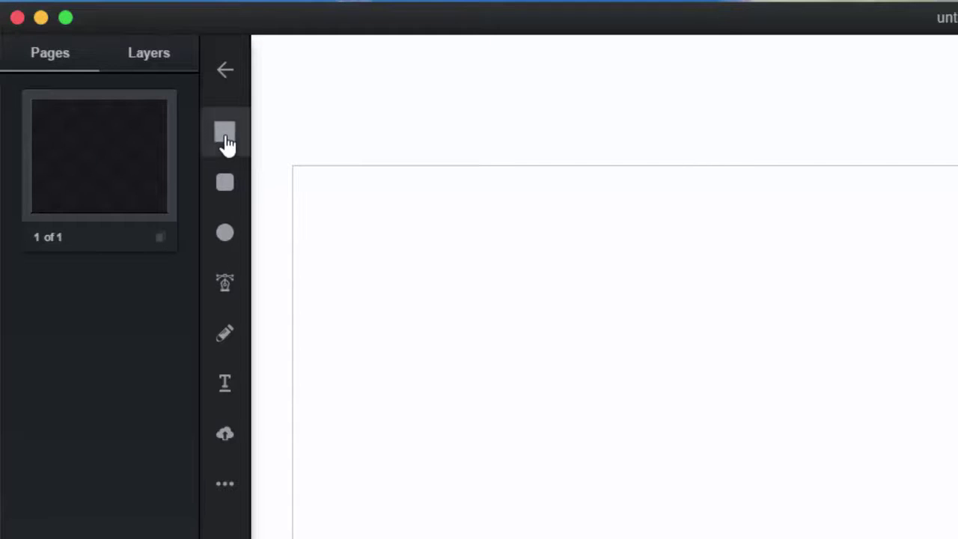
click(285, 159)
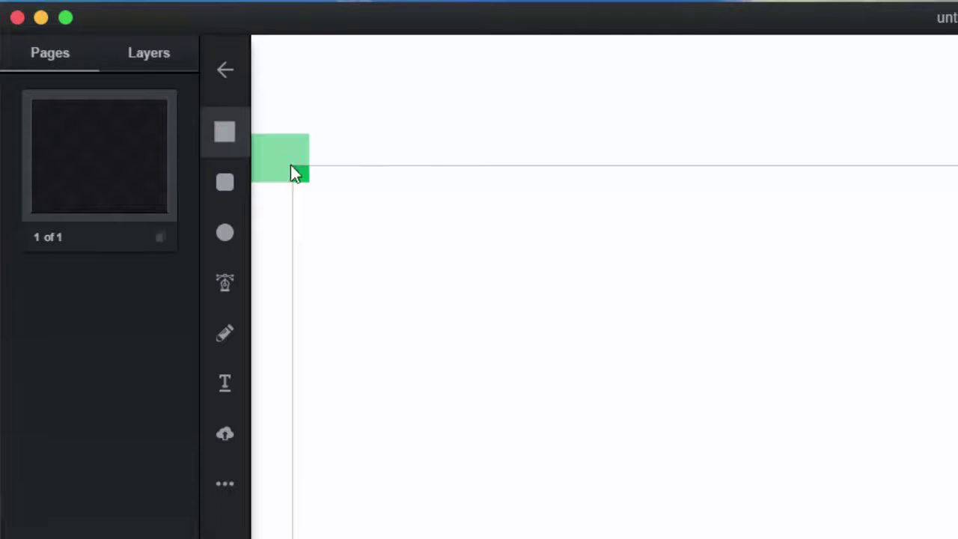
drag(285, 159, 957, 538)
drag(777, 462, 957, 538)
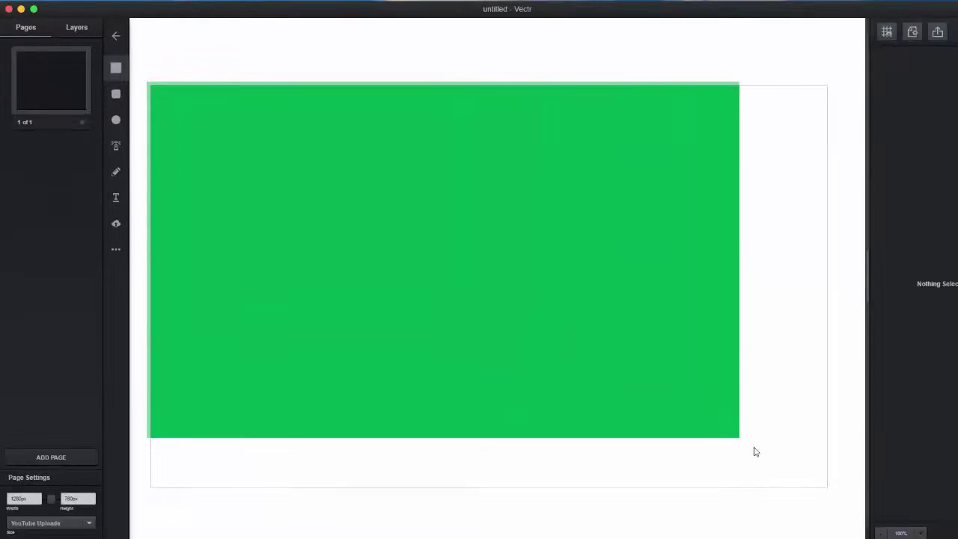
drag(836, 502, 834, 497)
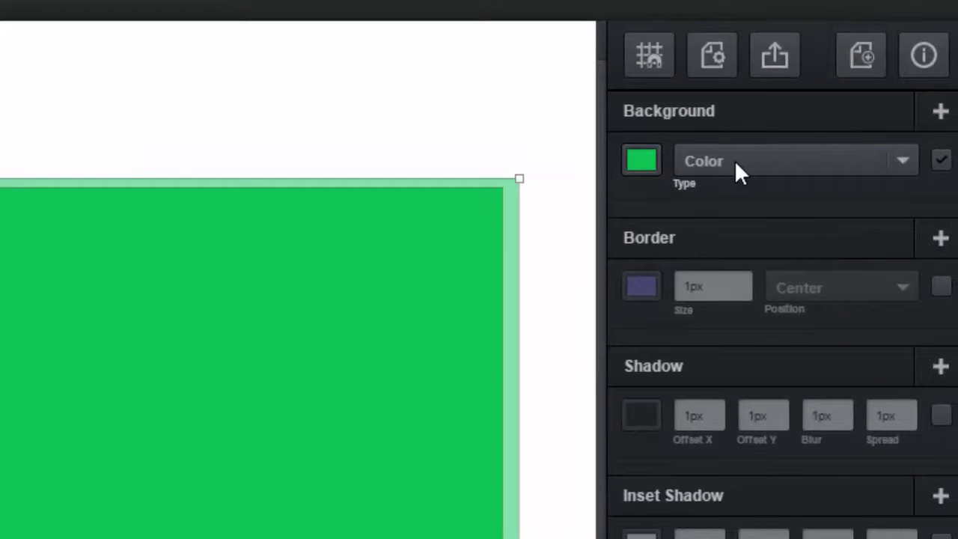
Fill the rectangle with a radial gradient and set its inner colour to light purple, rgba(134,126,247,1)
click(734, 163)
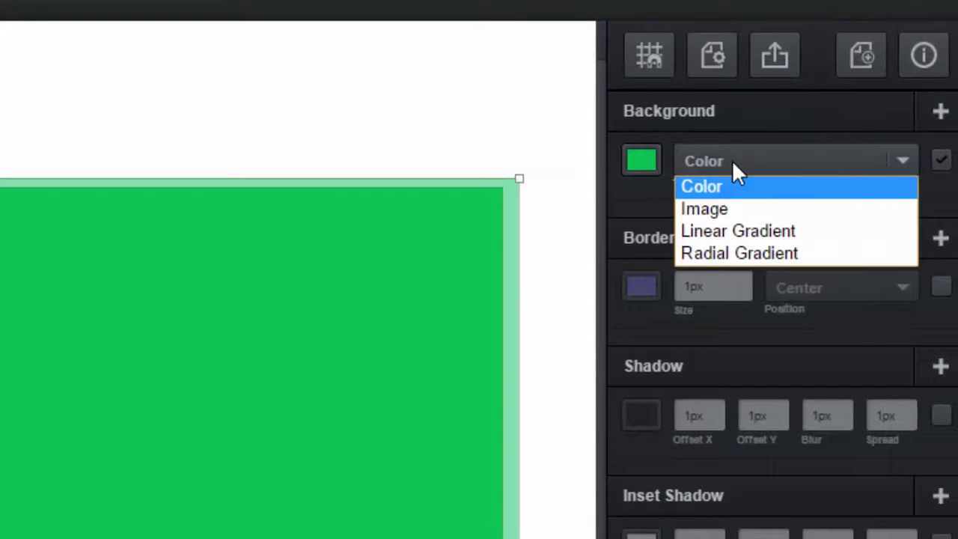
click(731, 251)
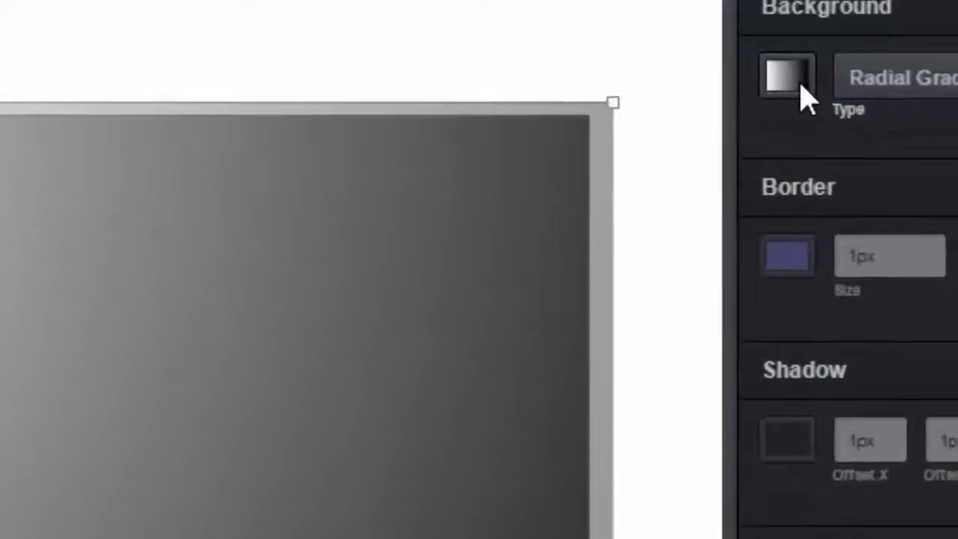
click(898, 27)
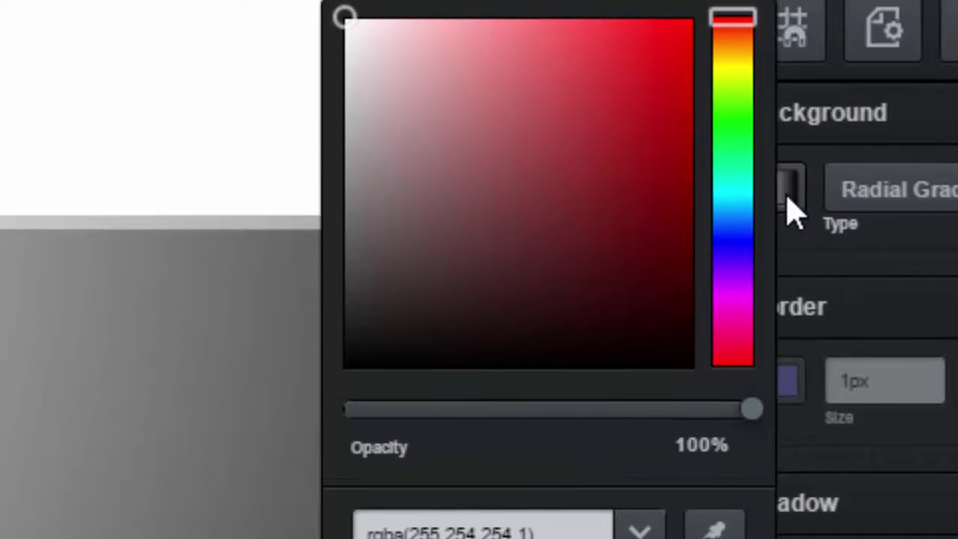
click(743, 256)
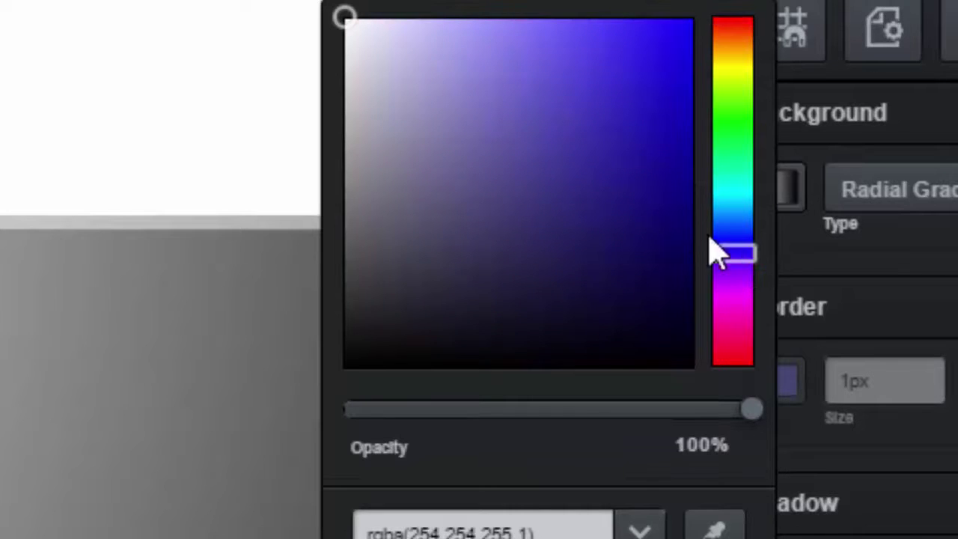
click(676, 48)
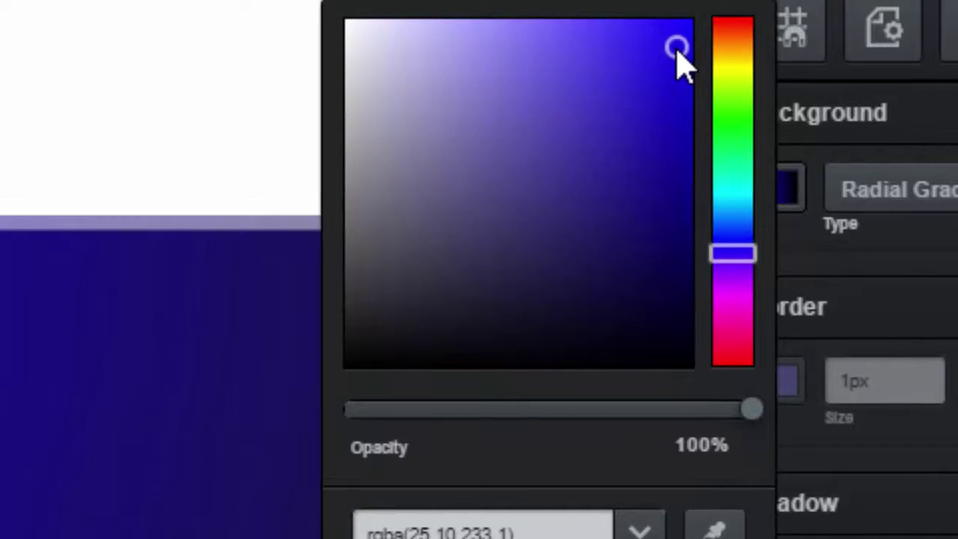
click(515, 30)
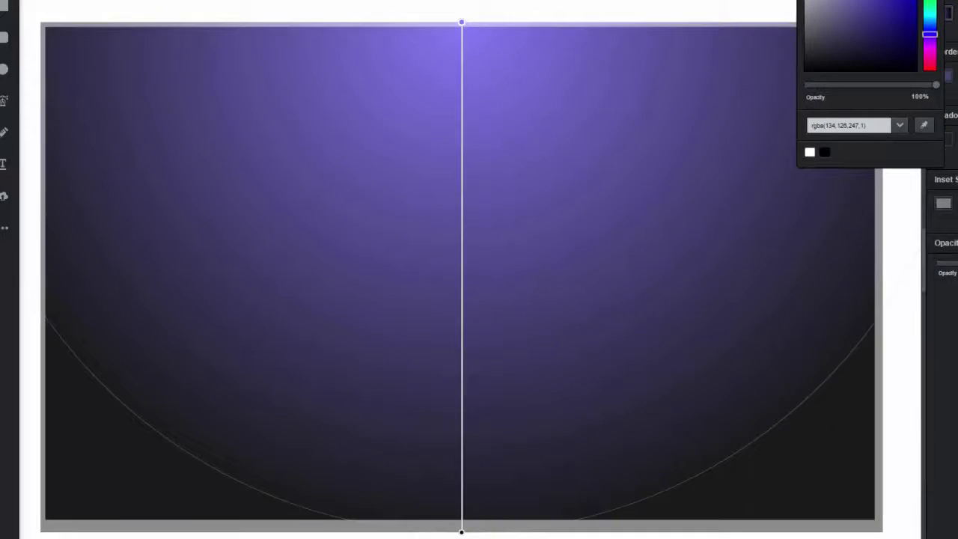
key(Escape)
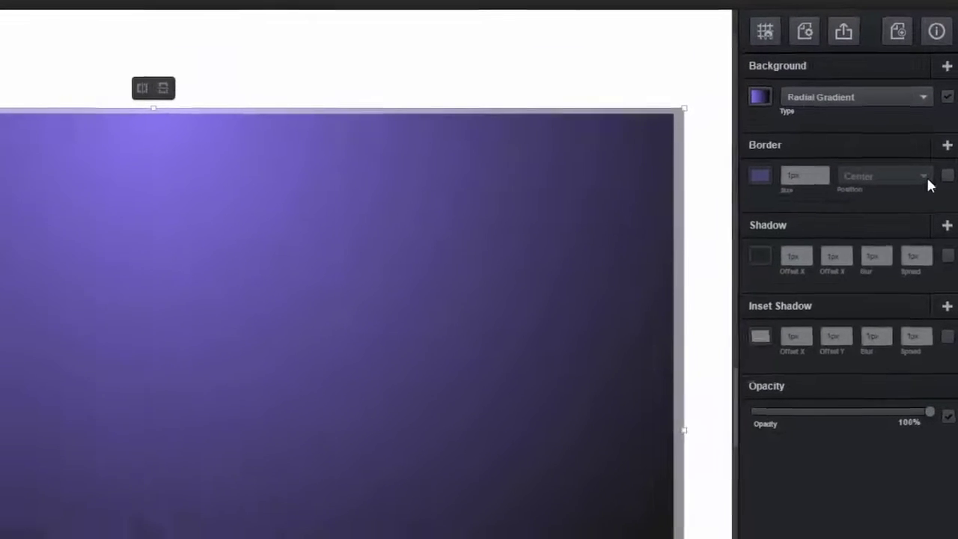
Enable a border on the rectangle, trying a size of 2 px and a size of 55 px
click(843, 150)
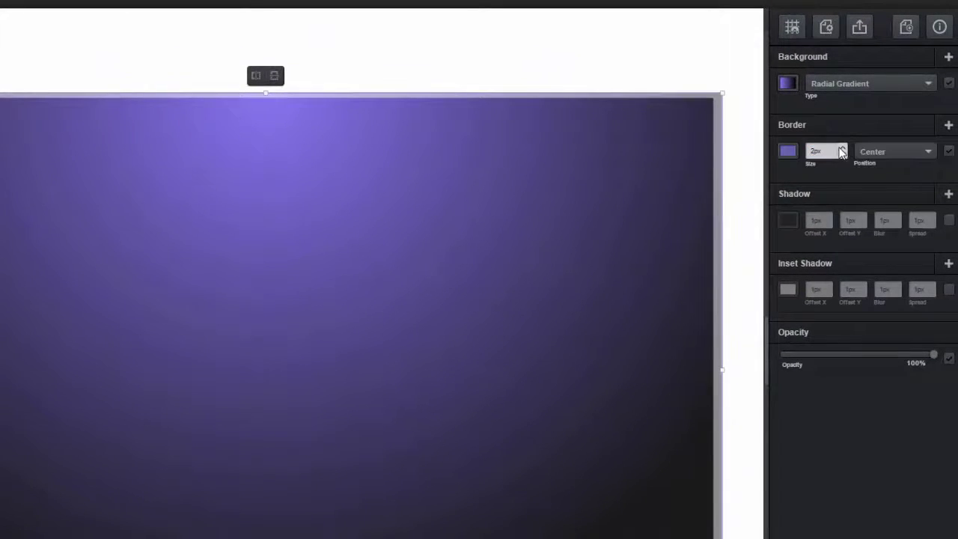
key(Escape)
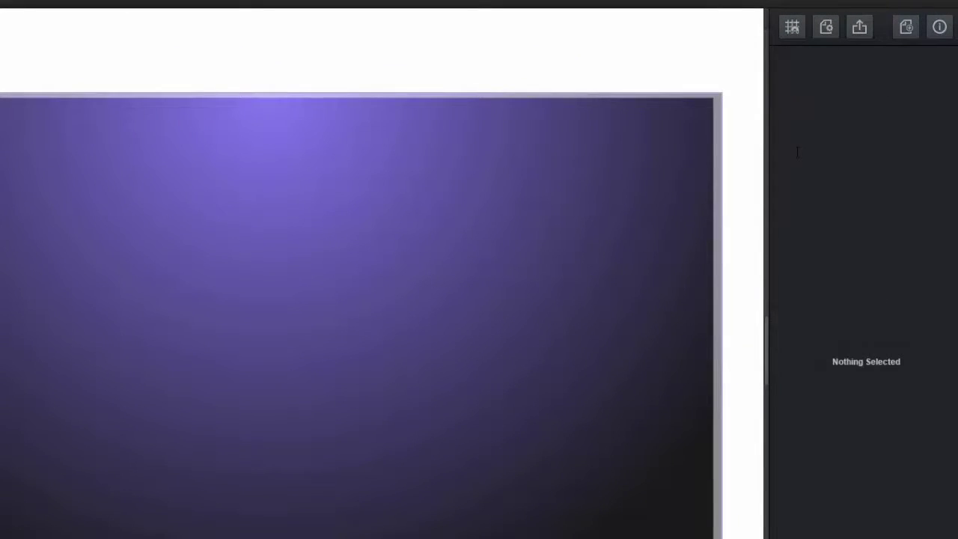
click(455, 182)
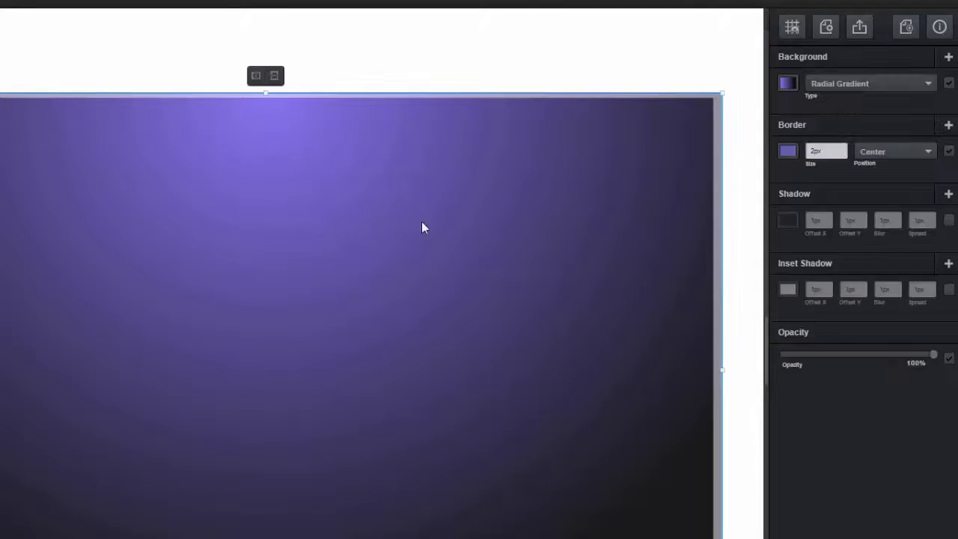
click(823, 149)
text(55)
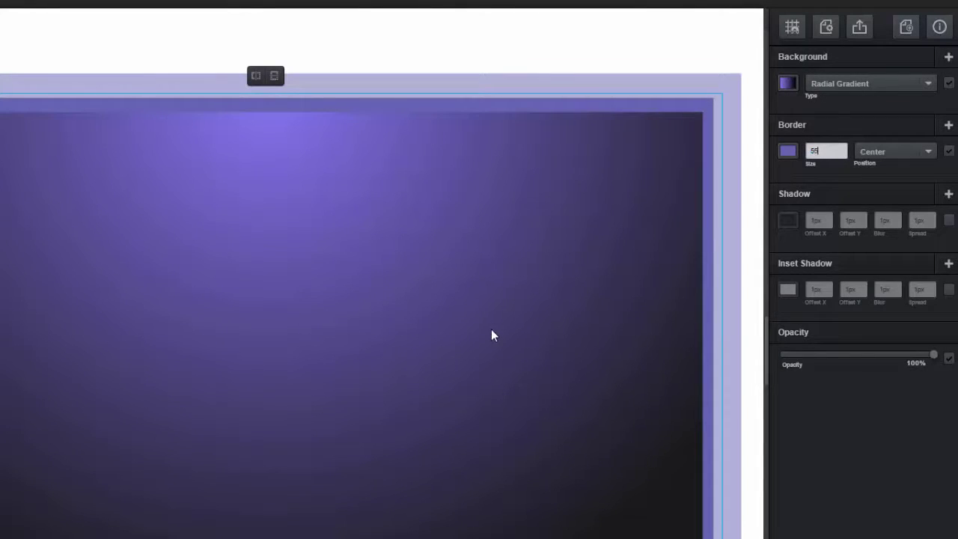
Set the rectangle's border size to 0 px and deselect the rectangle
double_click(820, 150)
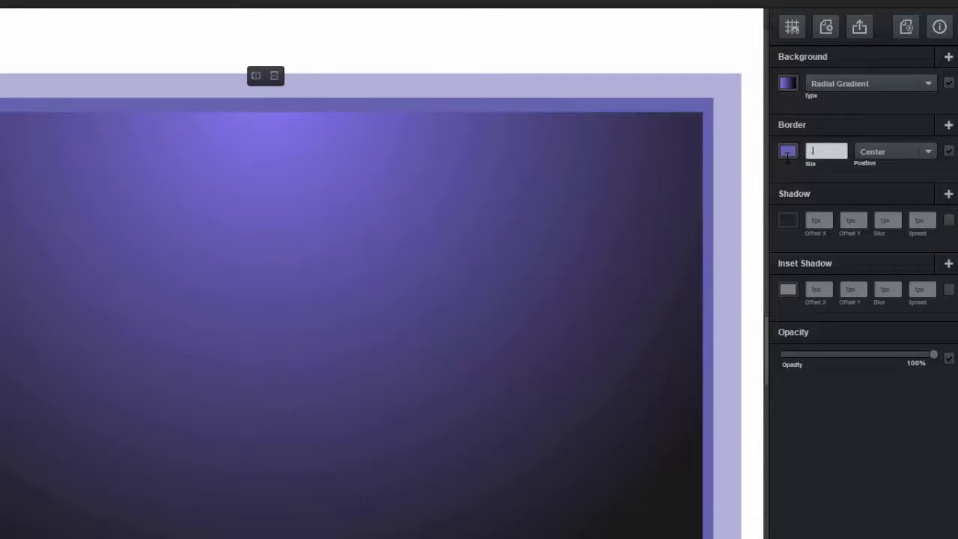
text(0)
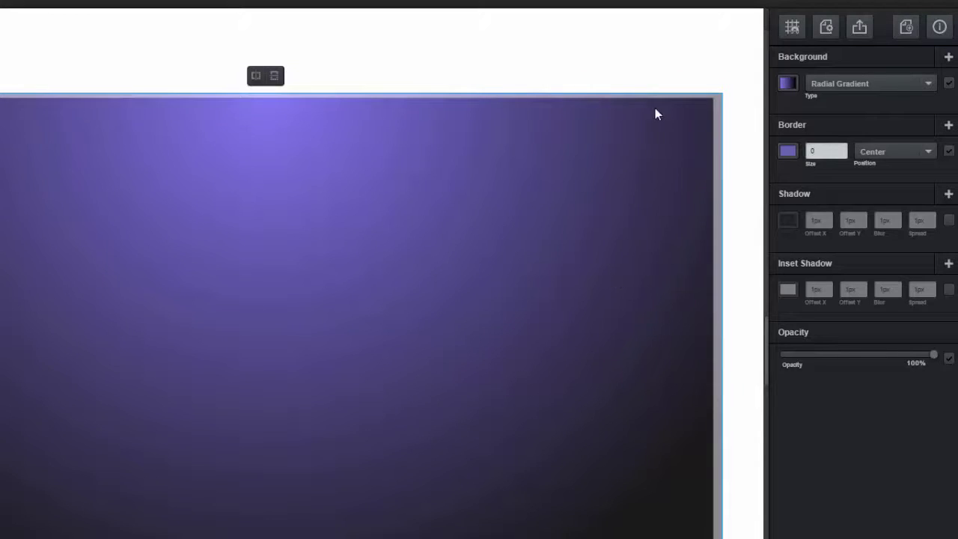
click(662, 39)
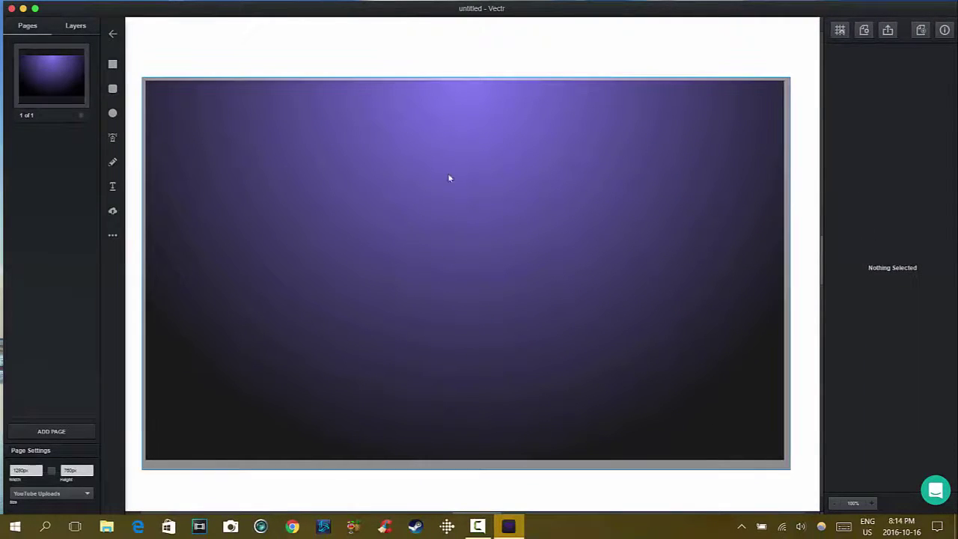
Select the background rectangle and compare the page overview with the list of layers
click(417, 167)
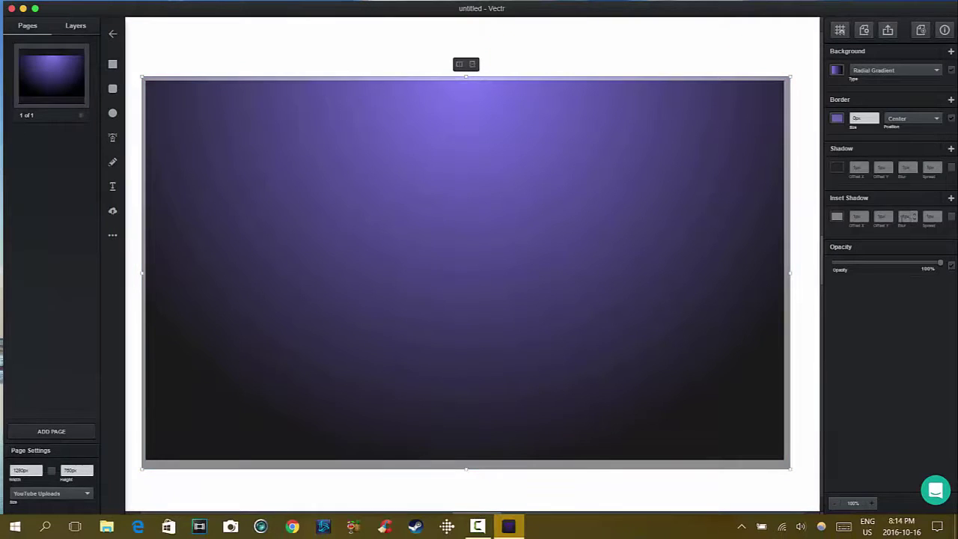
click(75, 26)
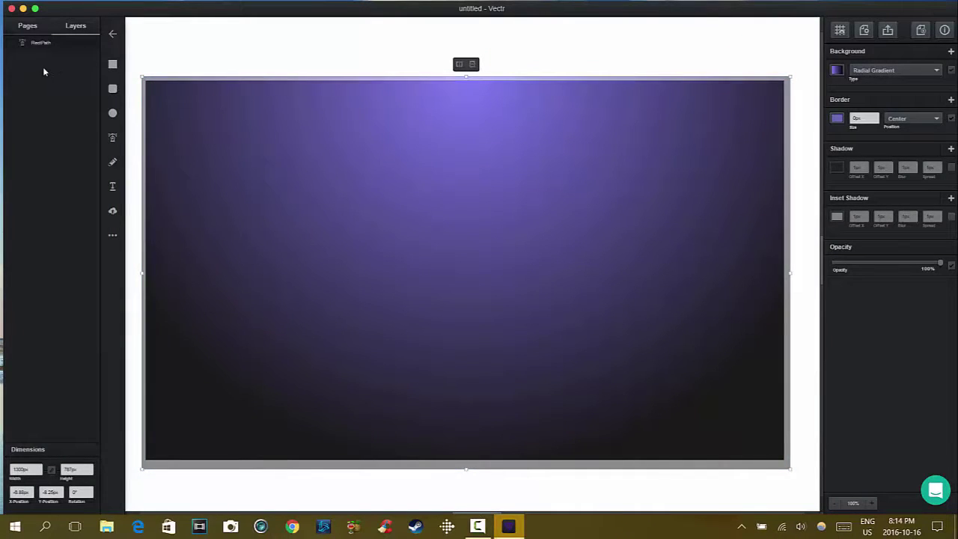
click(33, 34)
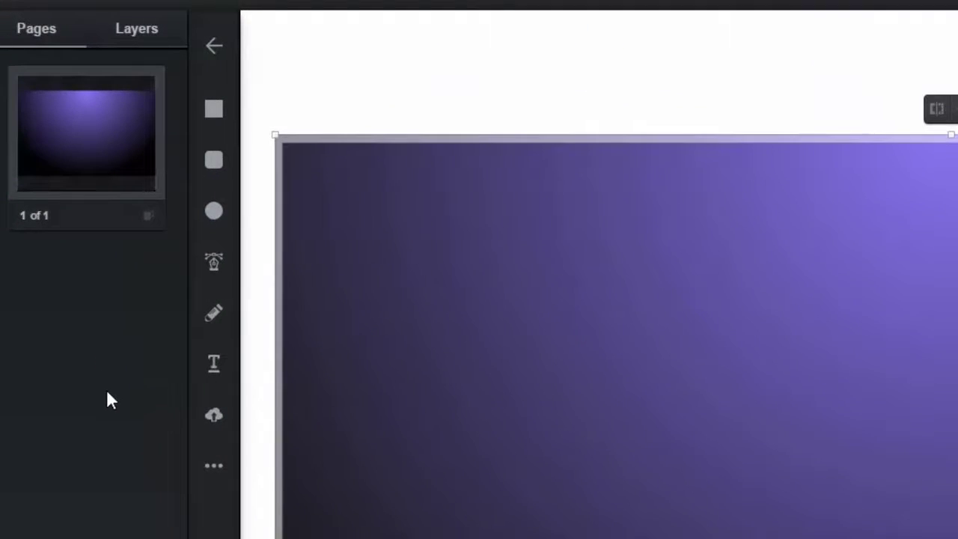
click(139, 45)
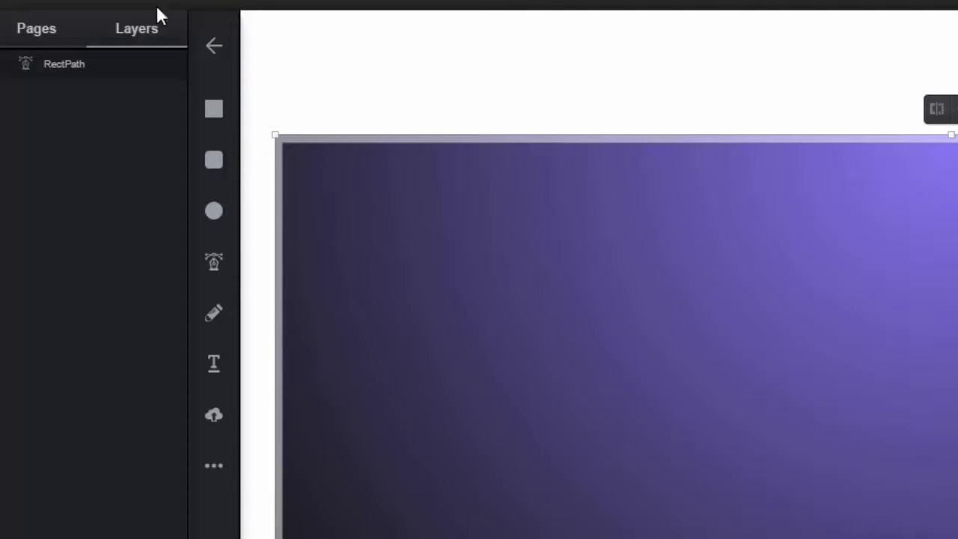
Import the grey PlayStation console PNG from the Saved Pictures folder onto the page
click(214, 416)
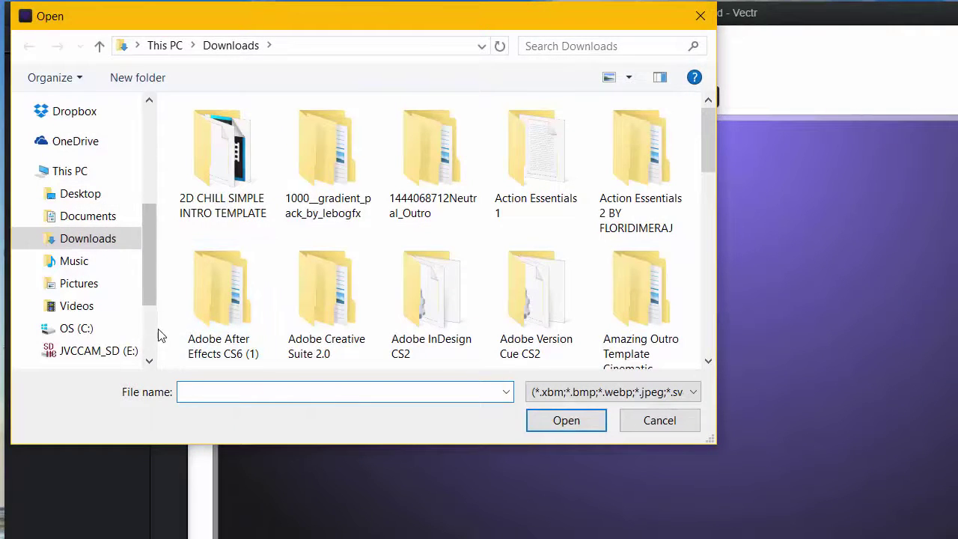
drag(705, 159, 702, 320)
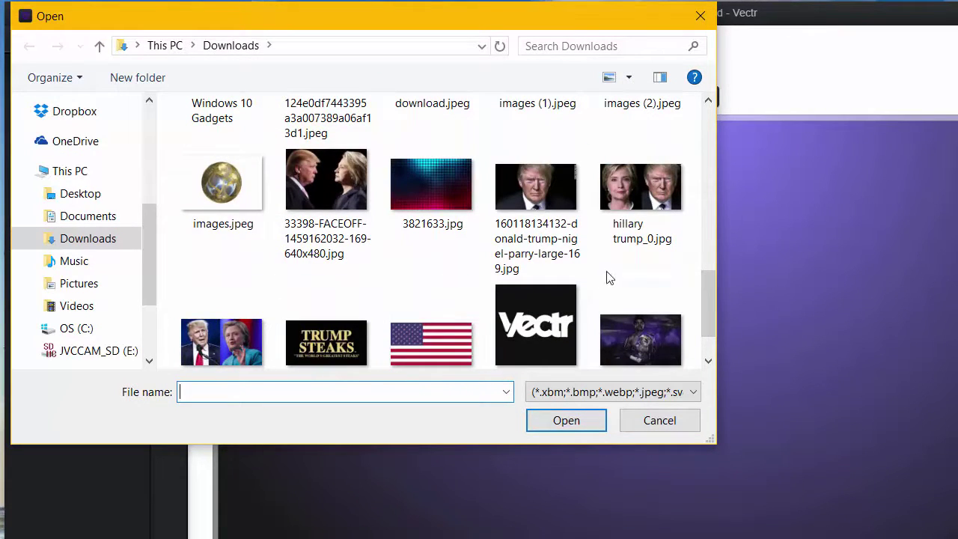
scroll(708, 327, down, 2)
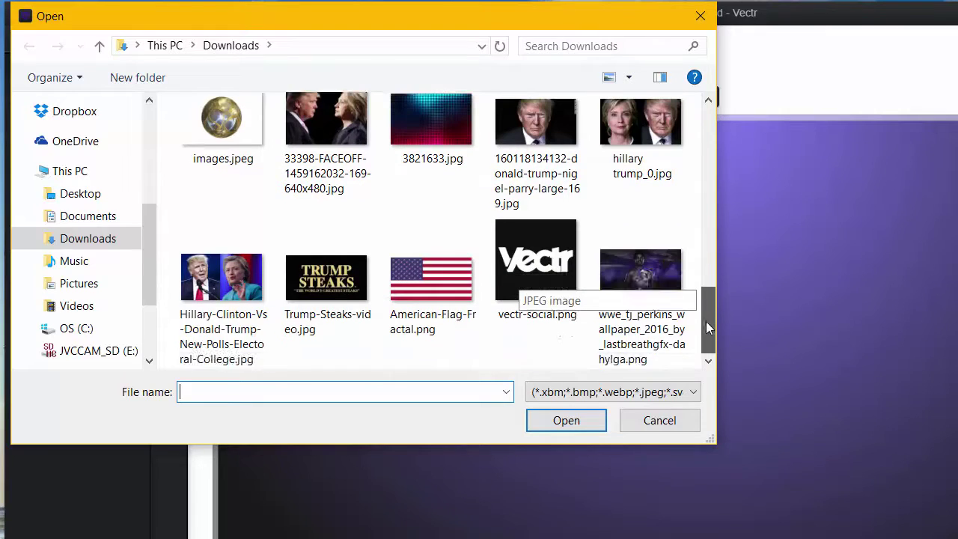
click(105, 286)
double_click(328, 278)
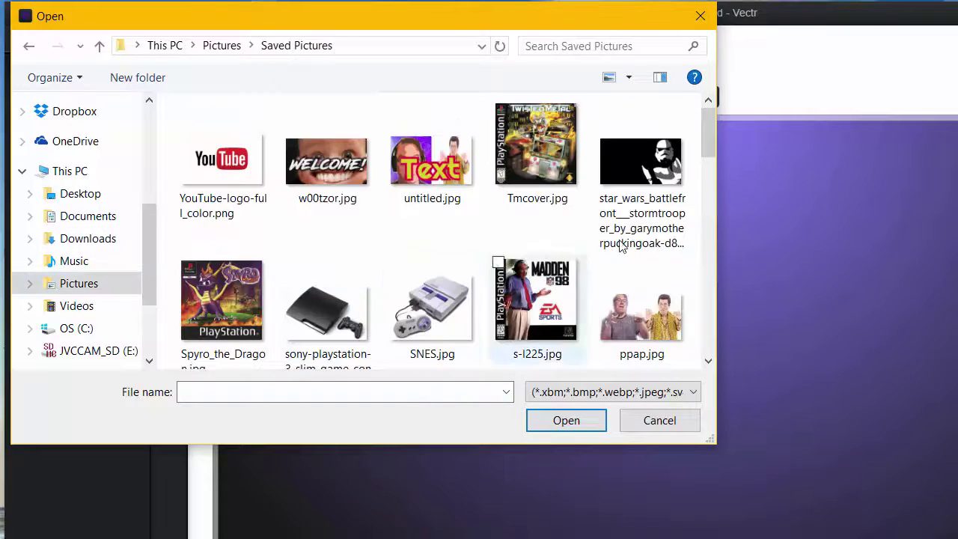
drag(702, 128, 701, 178)
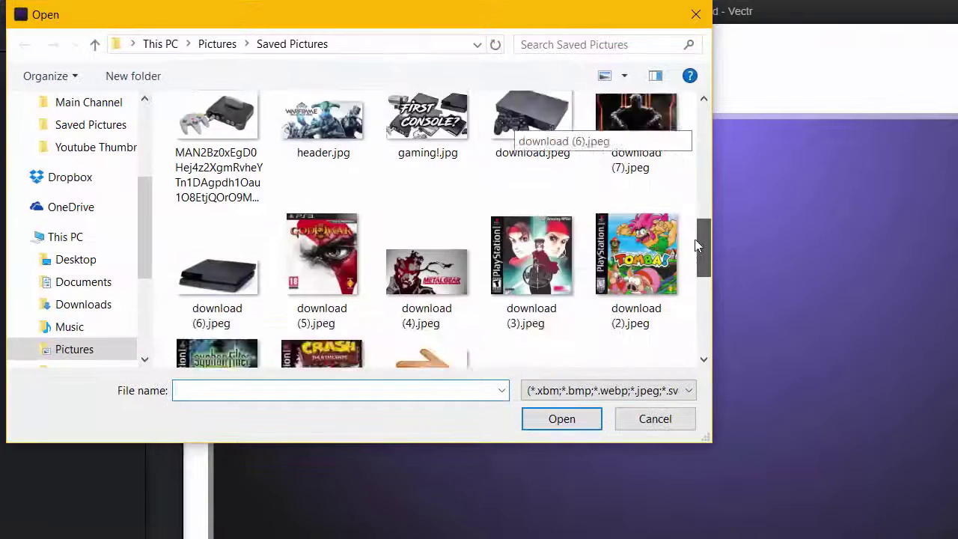
drag(685, 247, 685, 186)
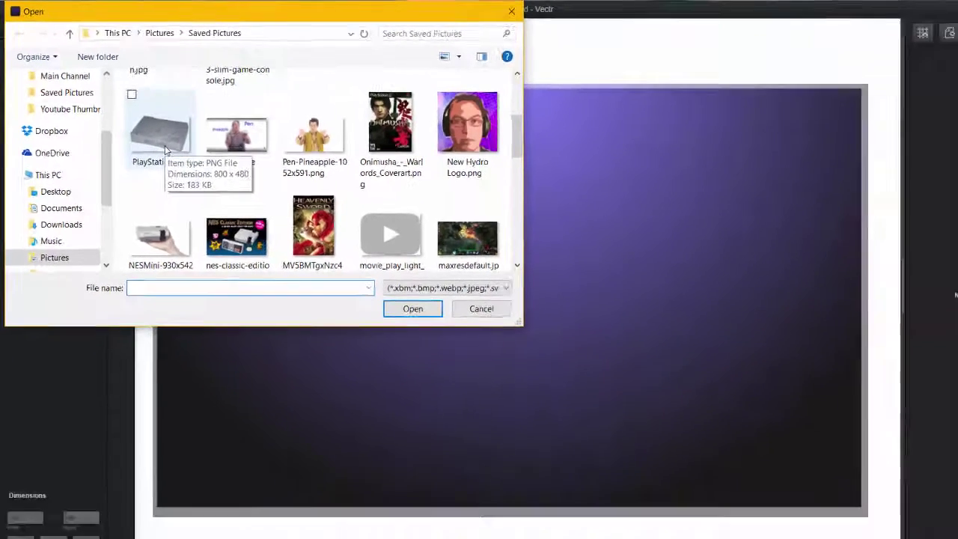
double_click(202, 178)
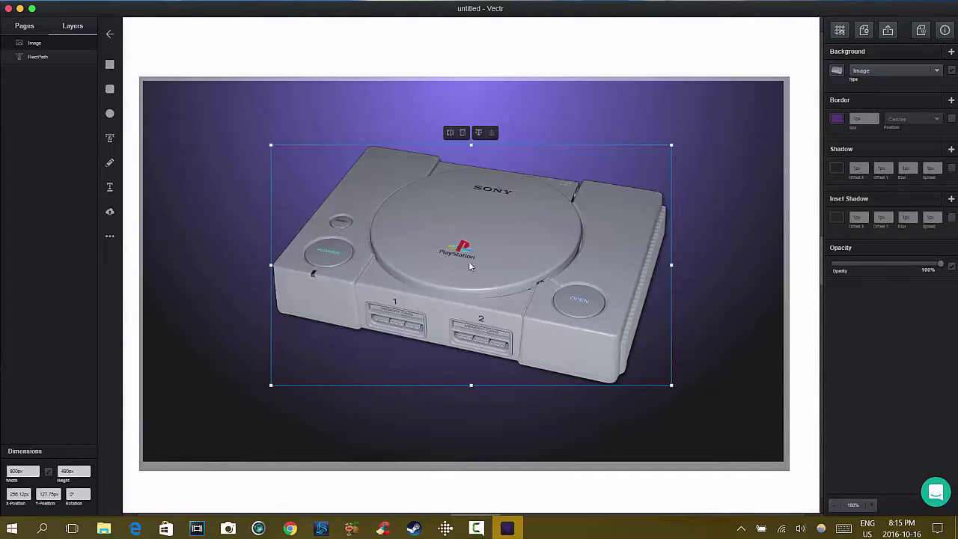
Move the console image toward the page's lower right, enlarge it to fill most of the page, and rotate it slightly counter-clockwise
drag(479, 280, 574, 341)
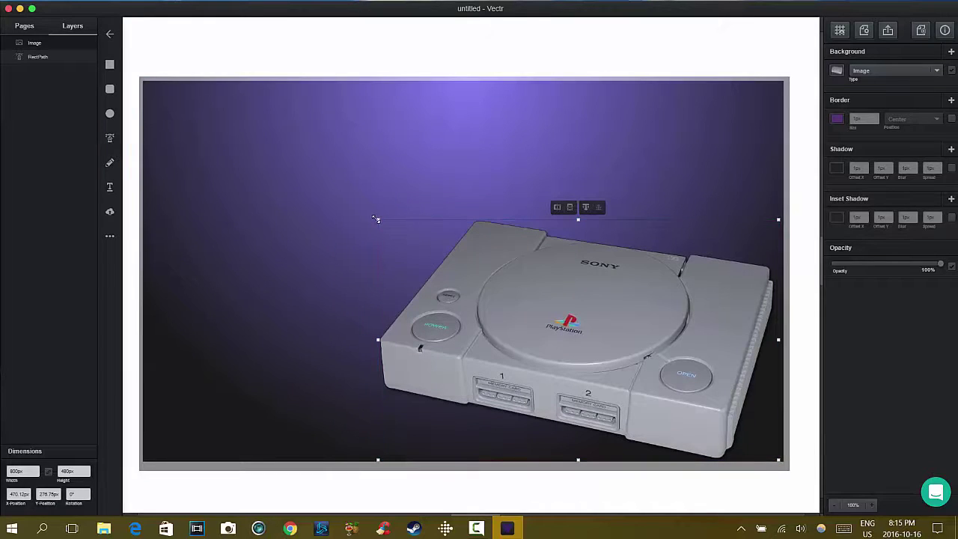
drag(381, 223, 242, 88)
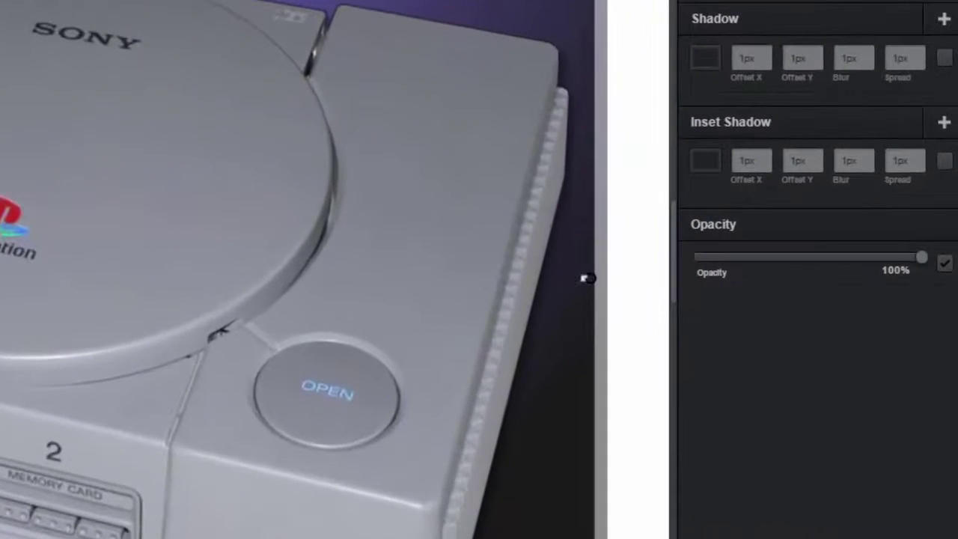
drag(677, 276, 627, 246)
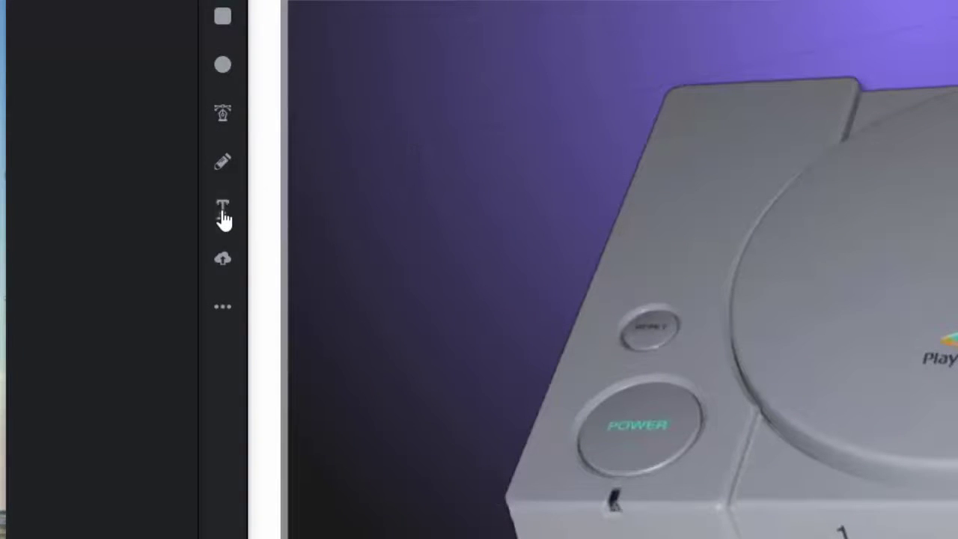
Add the text "cdvbnm,." over the console image and set its font size to 99 px
click(223, 213)
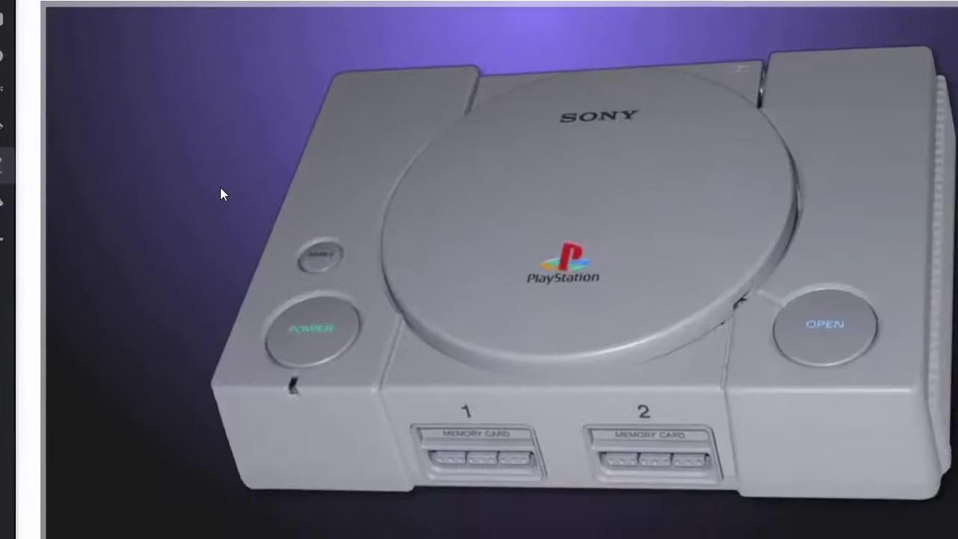
click(434, 287)
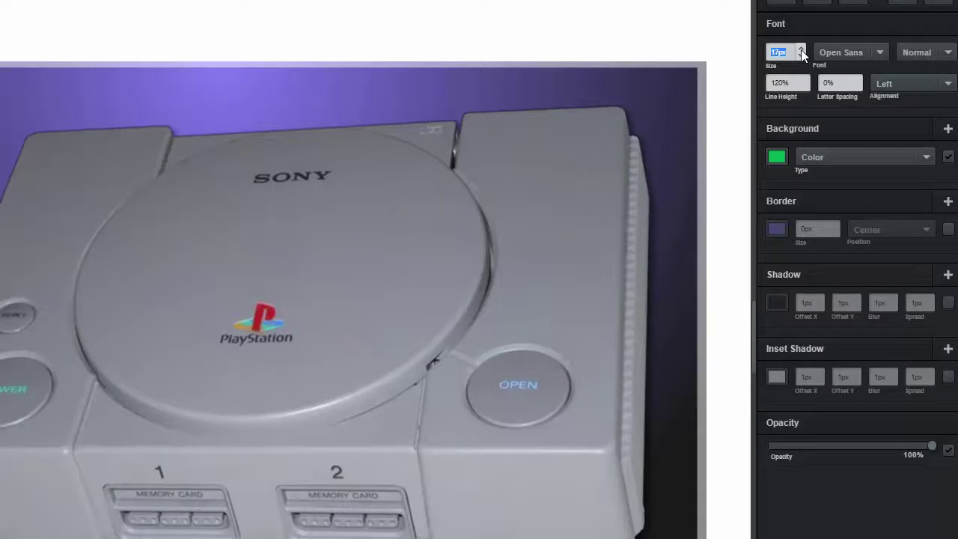
click(801, 49)
click(801, 49)
click(801, 49)
double_click(793, 50)
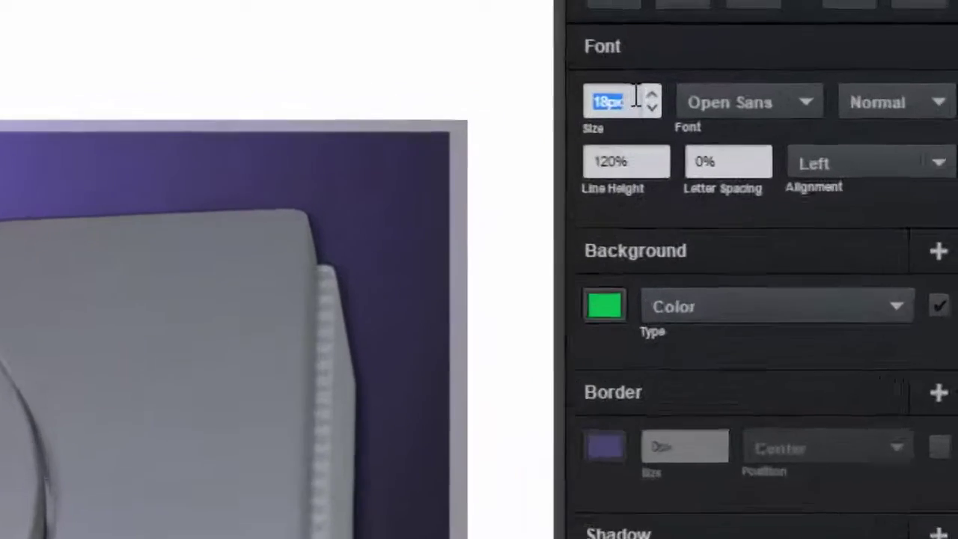
text(99)
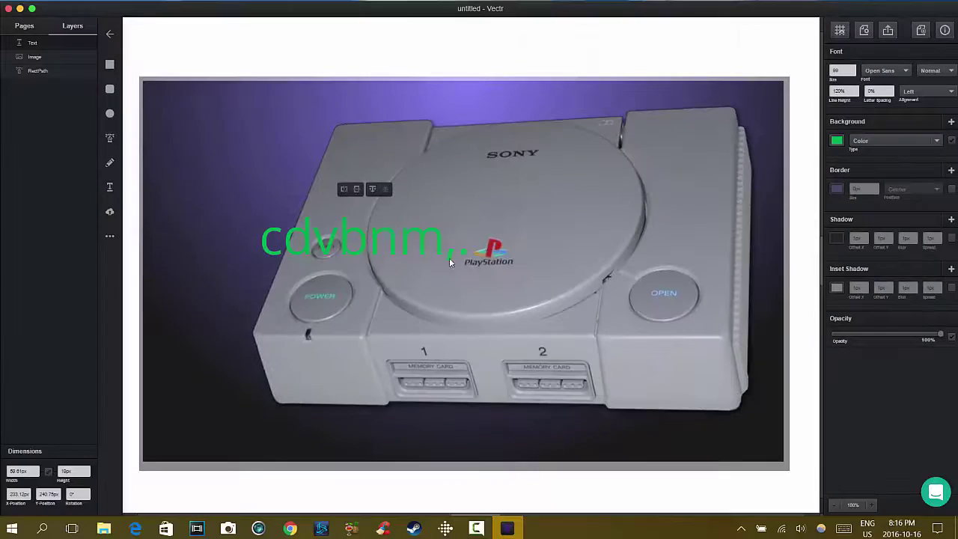
Move the green text over the console and stretch it until it spans most of the page width
drag(449, 261, 616, 295)
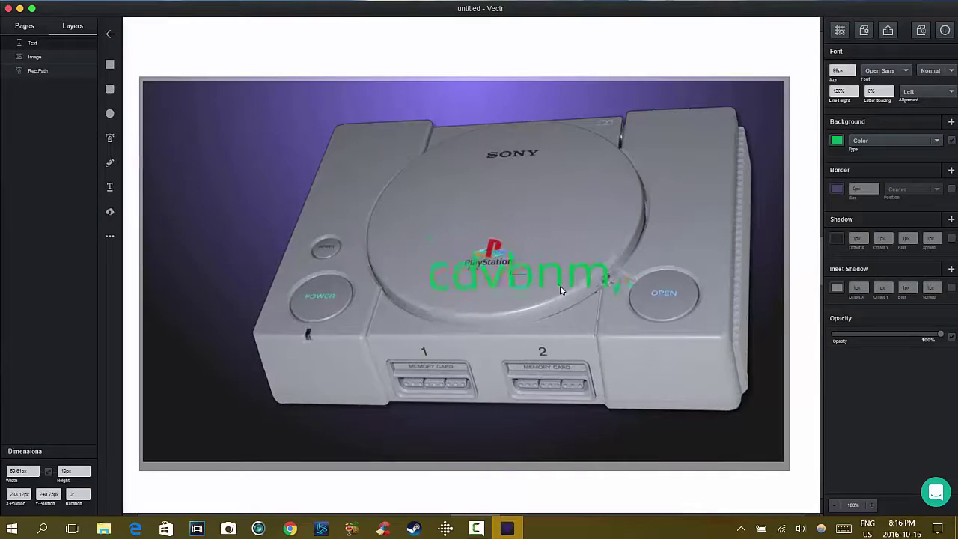
drag(428, 274, 199, 274)
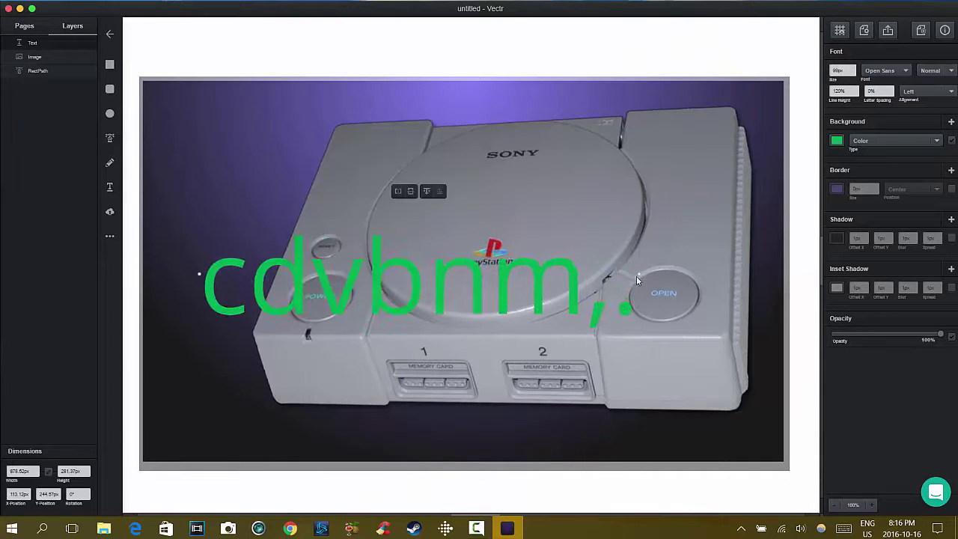
drag(636, 276, 775, 266)
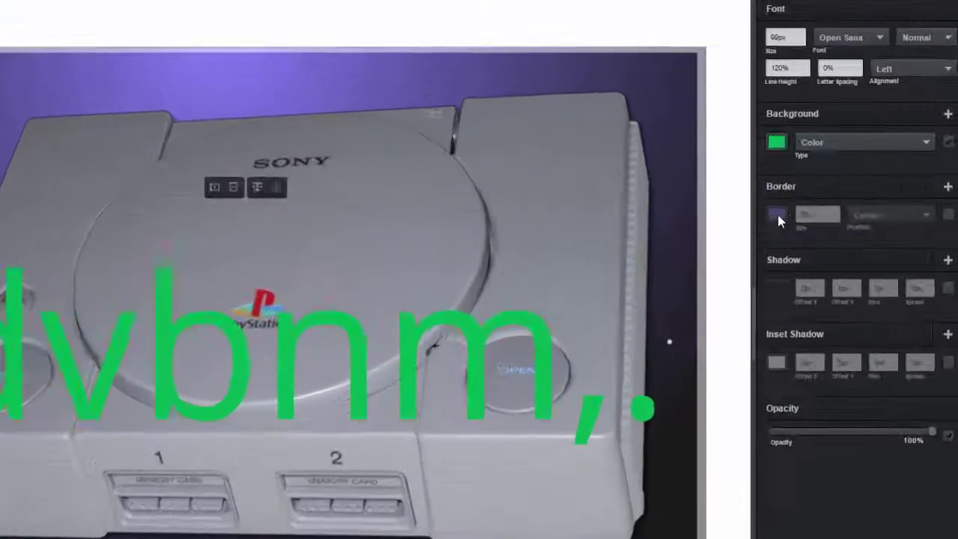
Give the text a yellow border with a size of 2 px
click(837, 189)
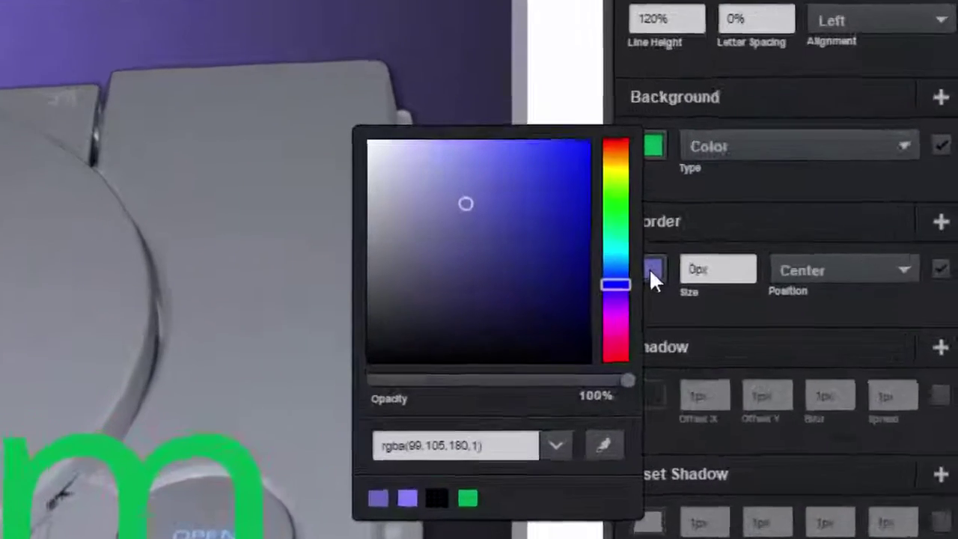
click(549, 176)
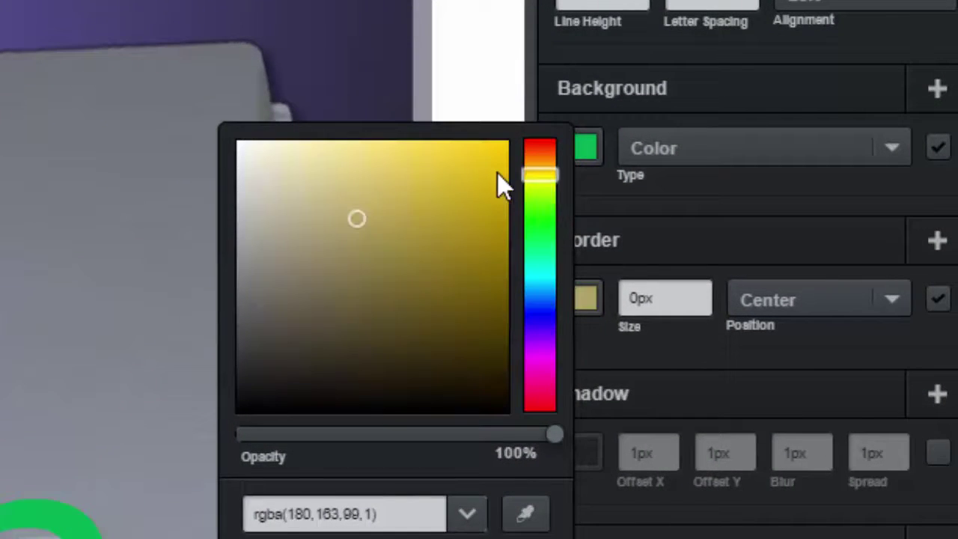
click(495, 162)
click(746, 213)
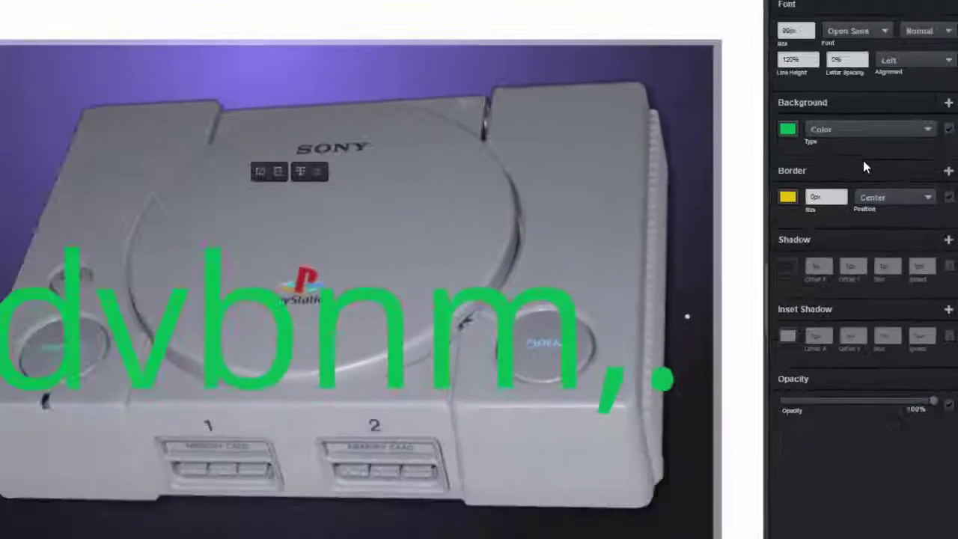
click(738, 248)
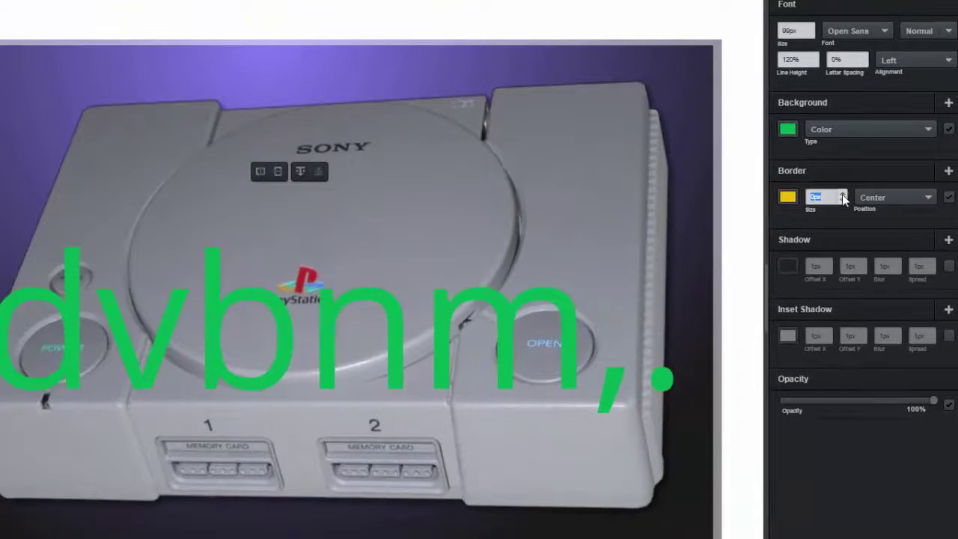
click(843, 194)
click(843, 195)
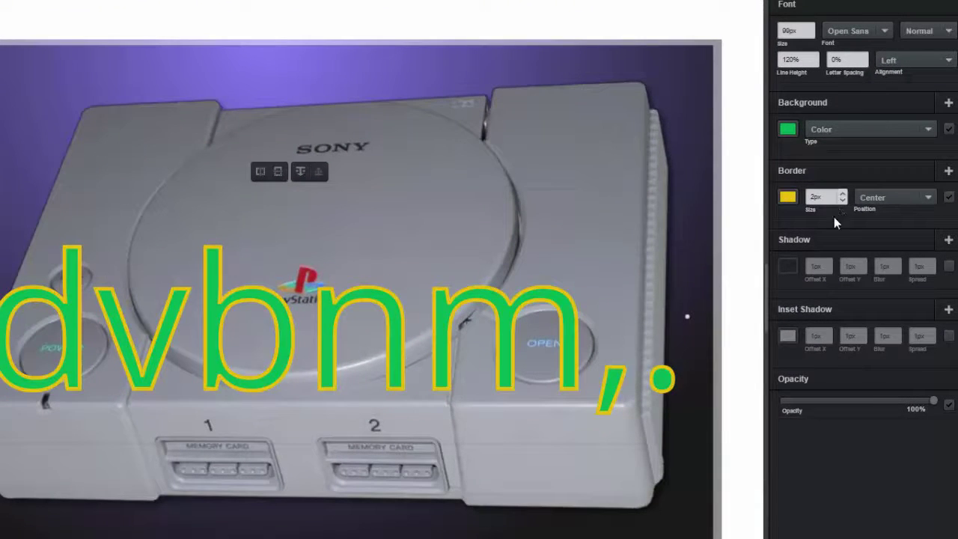
Enable a shadow on the text and set its colour to semi-transparent red, rgba(223,14,14,0.5)
click(794, 268)
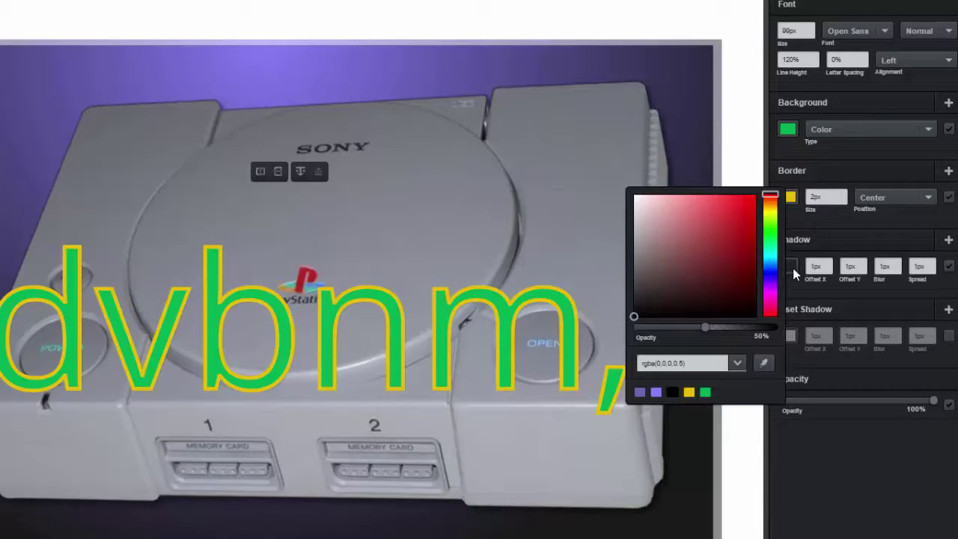
click(747, 210)
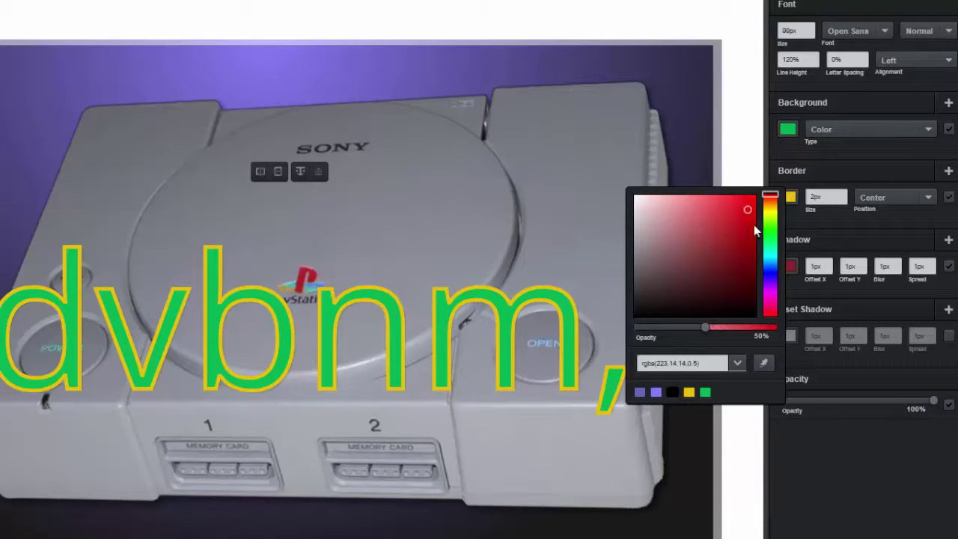
click(808, 298)
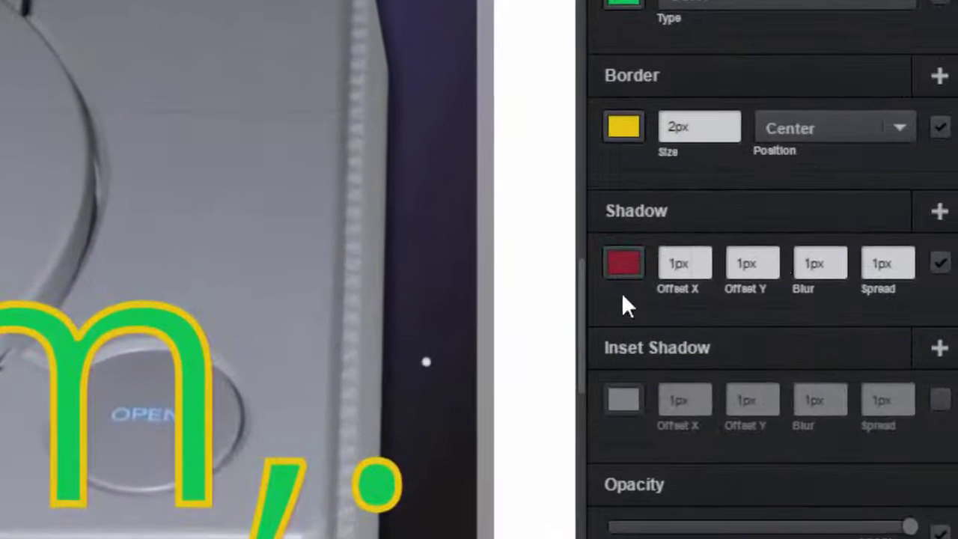
Set the text shadow's horizontal offset to 9 px and its vertical offset to 2 px
double_click(688, 264)
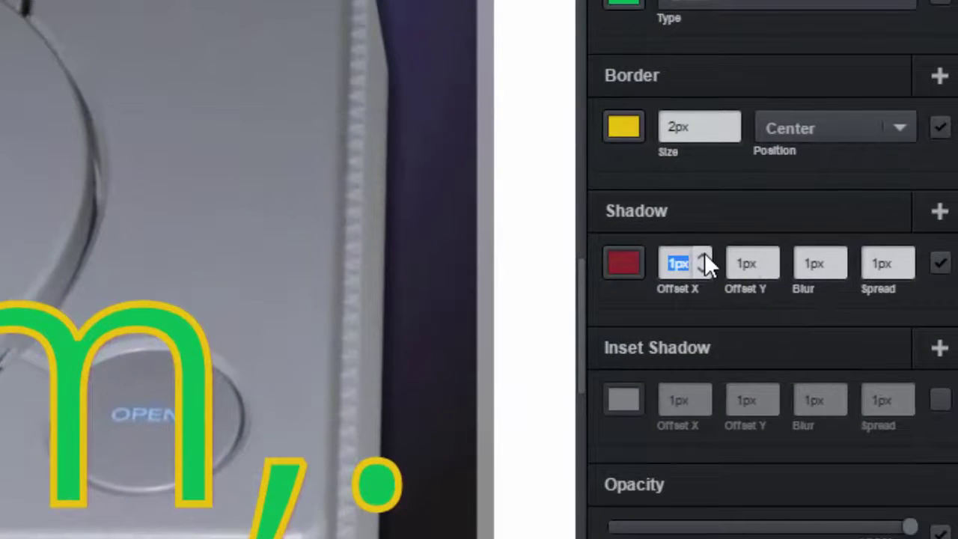
click(704, 259)
click(704, 259)
click(704, 258)
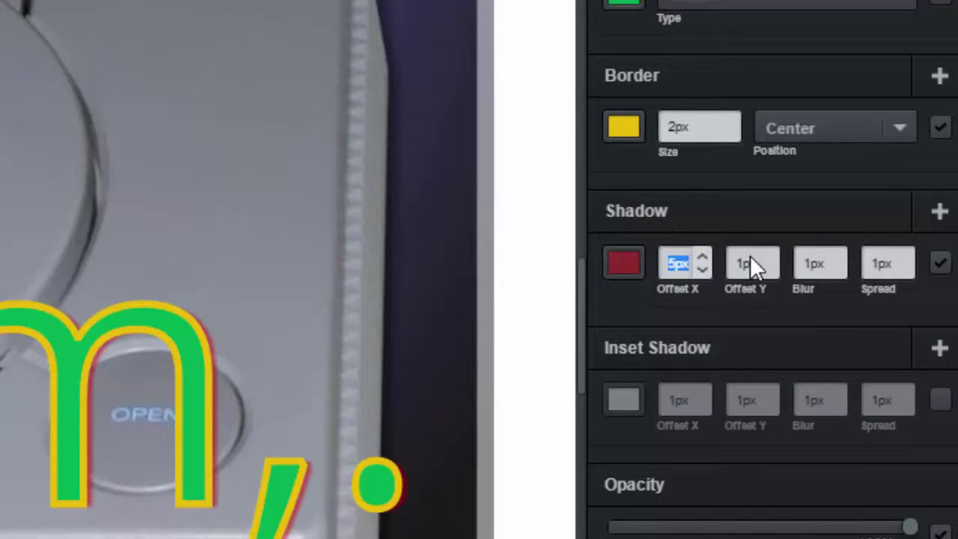
key(Up)
key(Up)
key(Up)
key(Up)
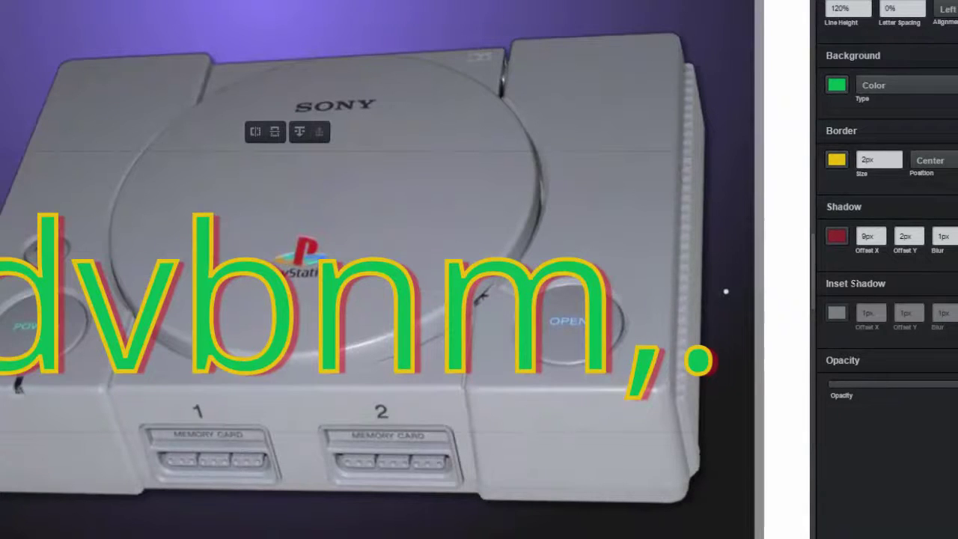
Enable an inset shadow on the text and set its colour to blue
click(838, 313)
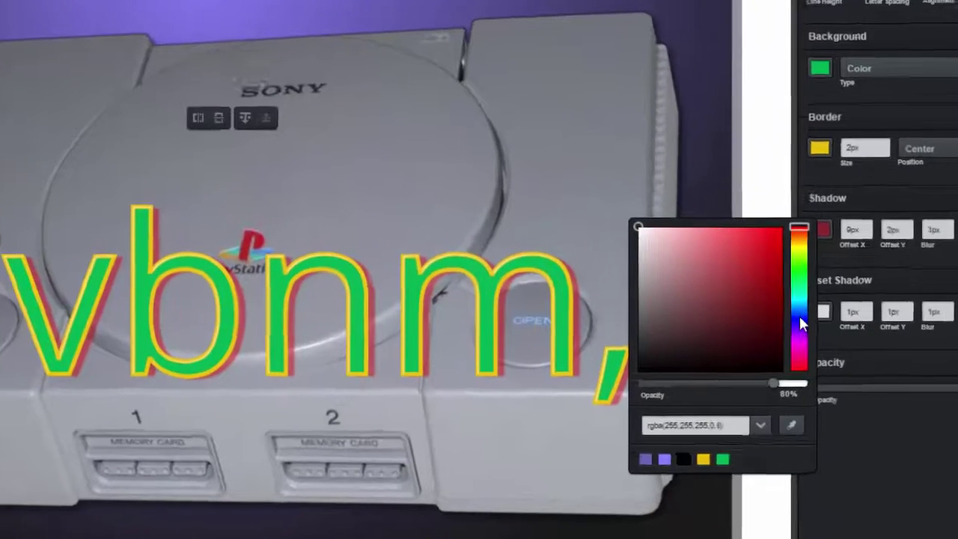
click(816, 317)
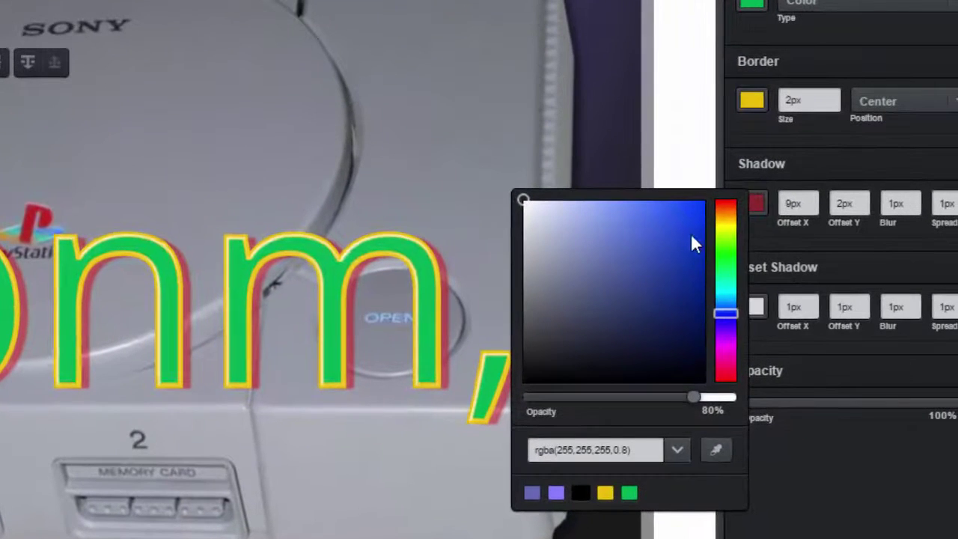
click(692, 215)
click(844, 247)
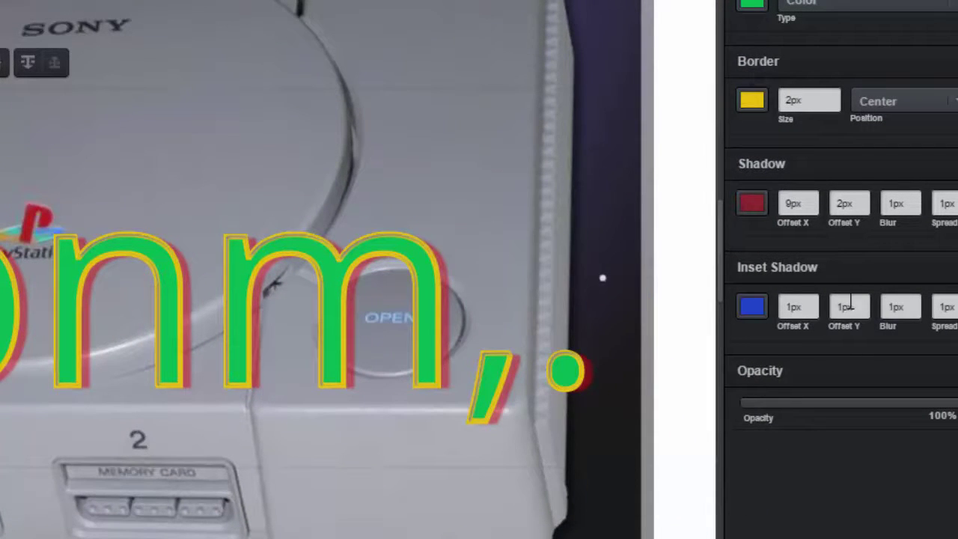
Set the text's inset shadow to a horizontal offset of 3 px, a vertical offset of 4 px and a blur of 4 px
click(811, 303)
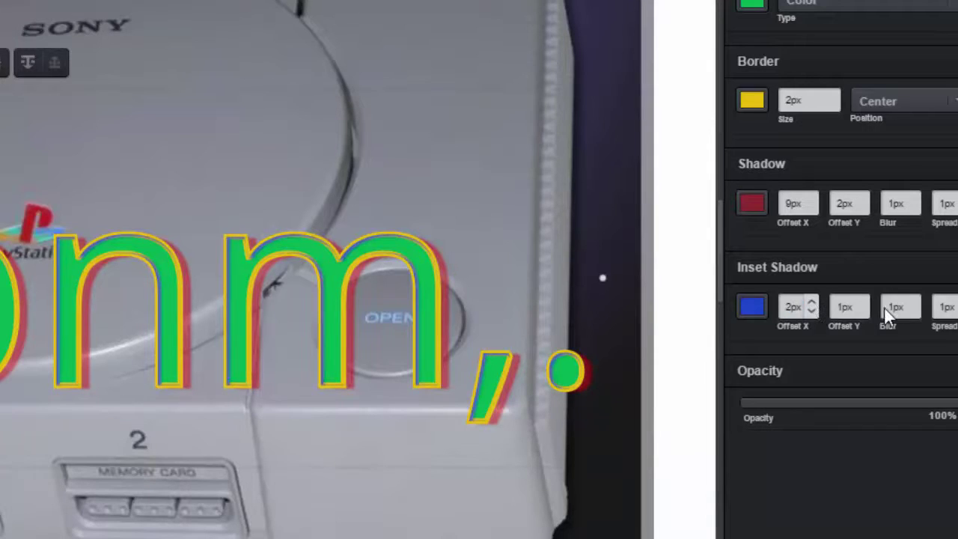
key(Up)
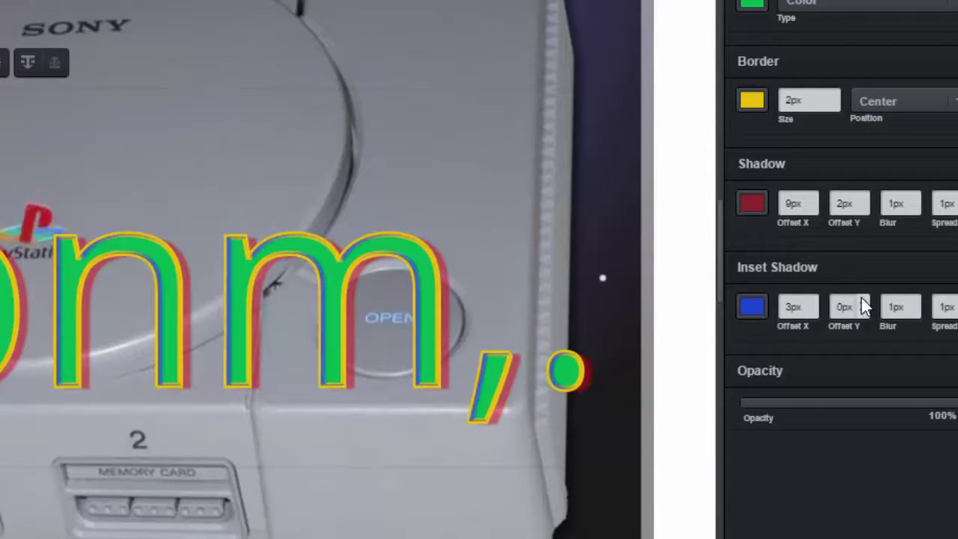
click(861, 299)
key(Up)
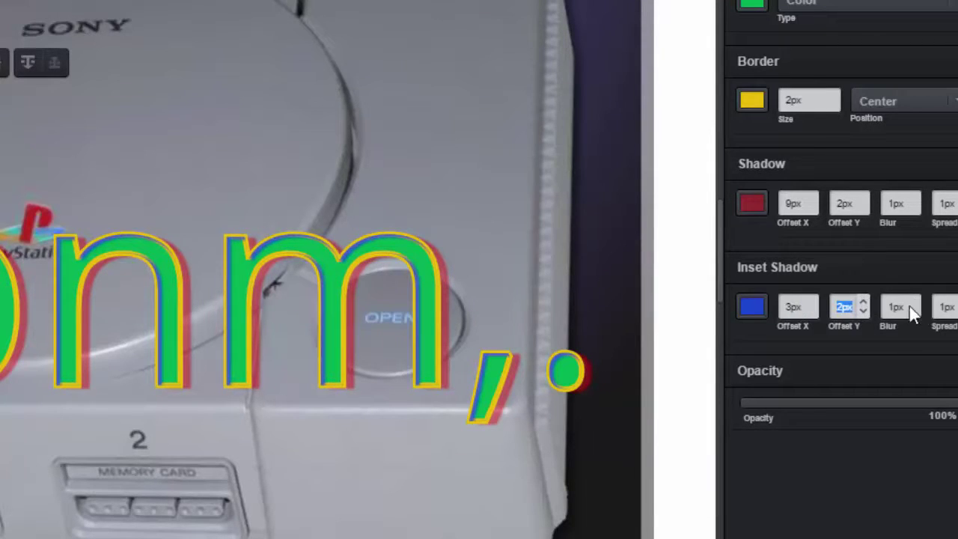
key(Up)
key(Up)
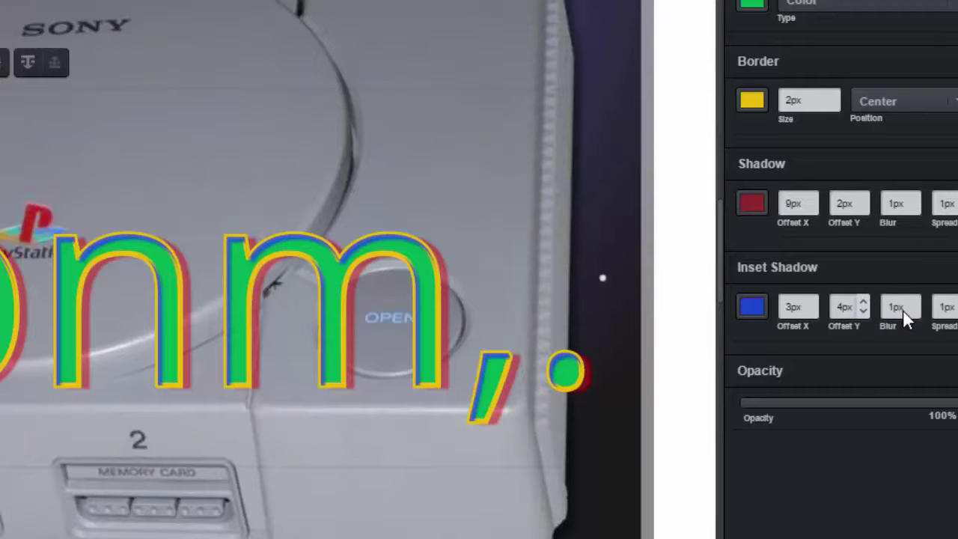
click(916, 304)
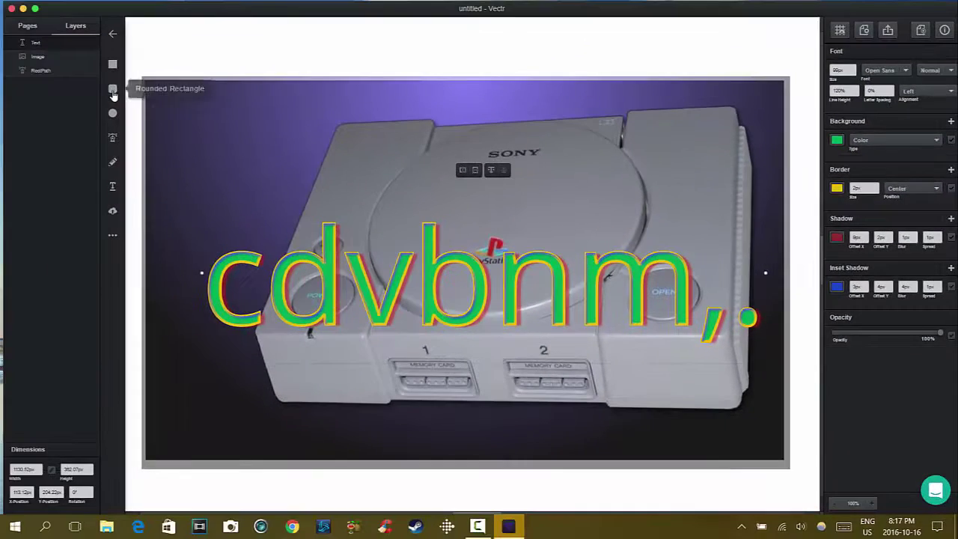
Draw a small green rounded rectangle in the canvas's upper-left corner and a green ellipse beside it
click(113, 89)
mouse_move(166, 102)
mouse_down()
mouse_move(217, 143)
mouse_move(218, 157)
mouse_move(235, 162)
mouse_up()
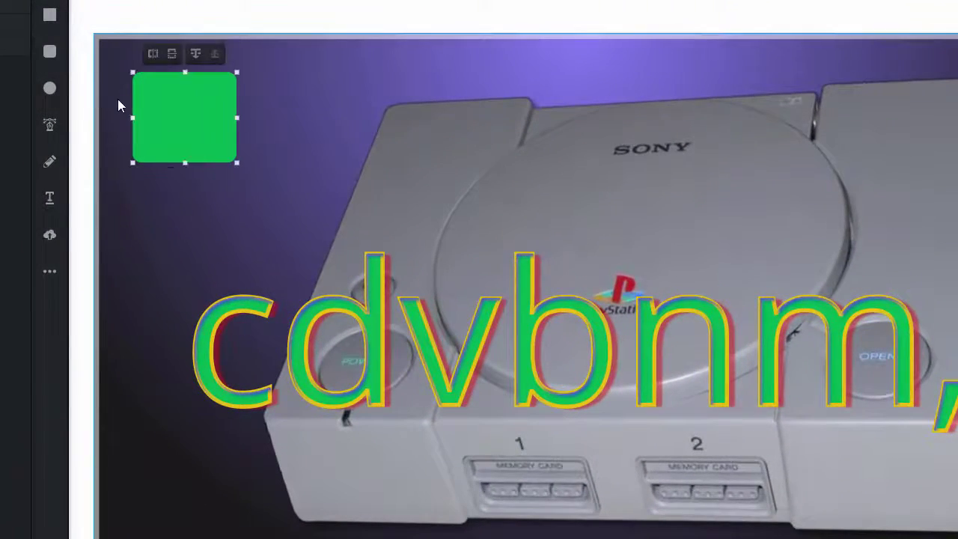
click(49, 89)
drag(371, 144, 421, 176)
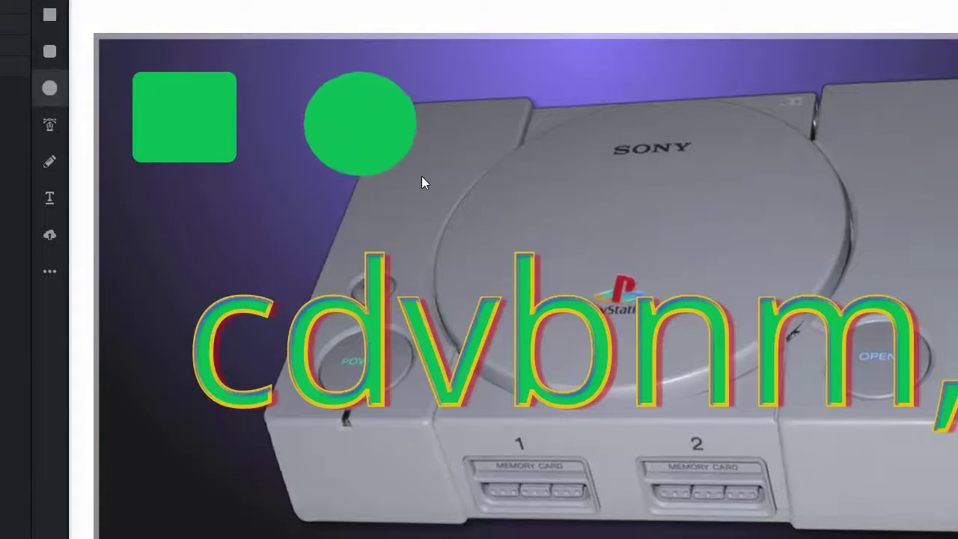
Draw a closed polygon path with the Pen tool over the console's lid, resize it to about 260 by 140 px and rotate it
click(50, 127)
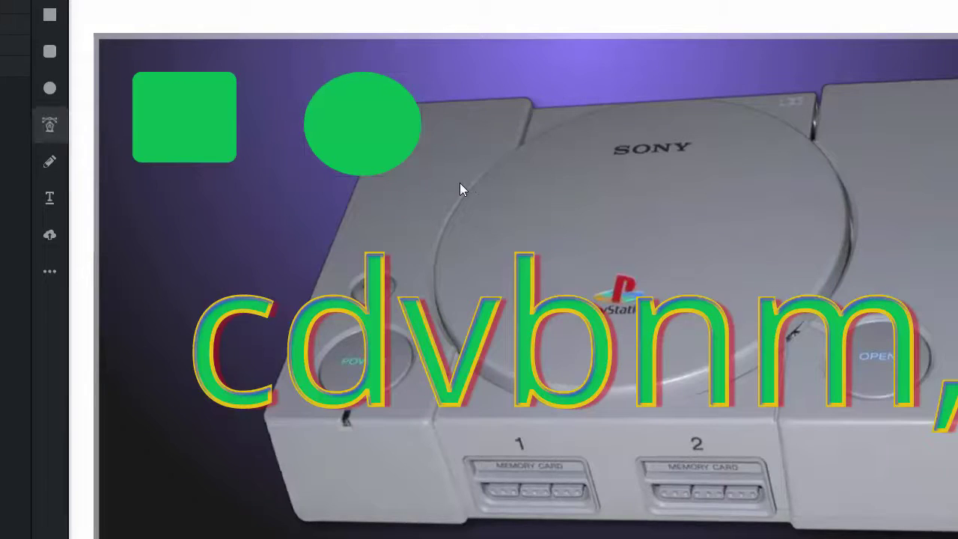
click(471, 179)
click(644, 134)
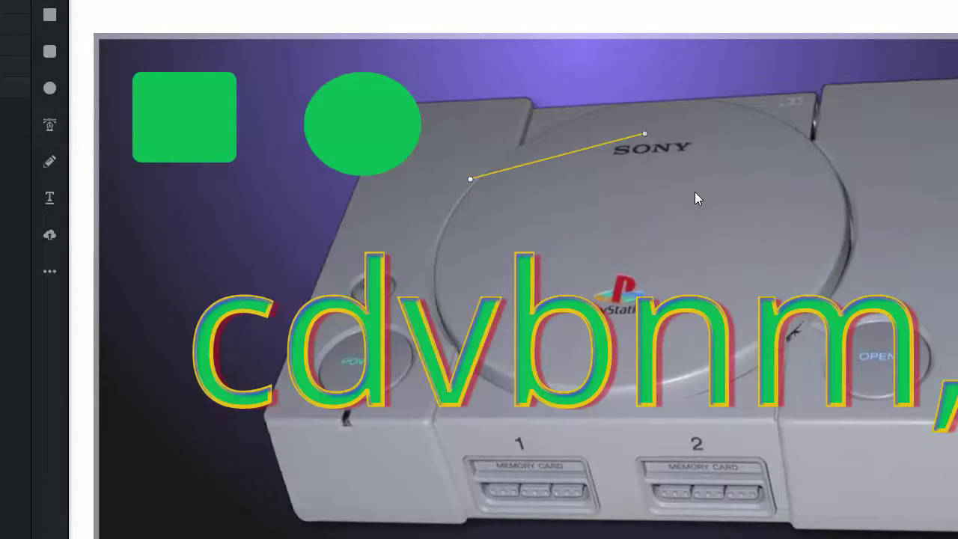
click(706, 202)
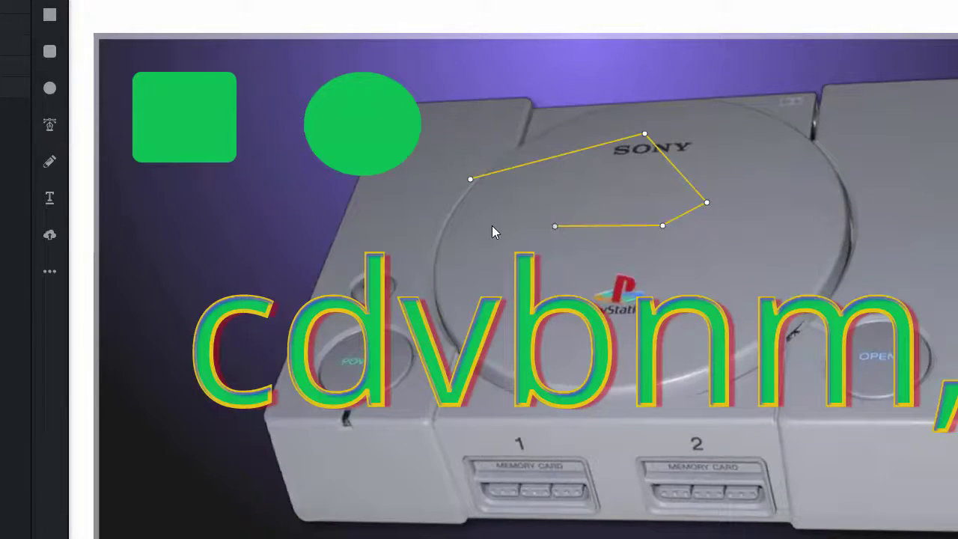
double_click(441, 223)
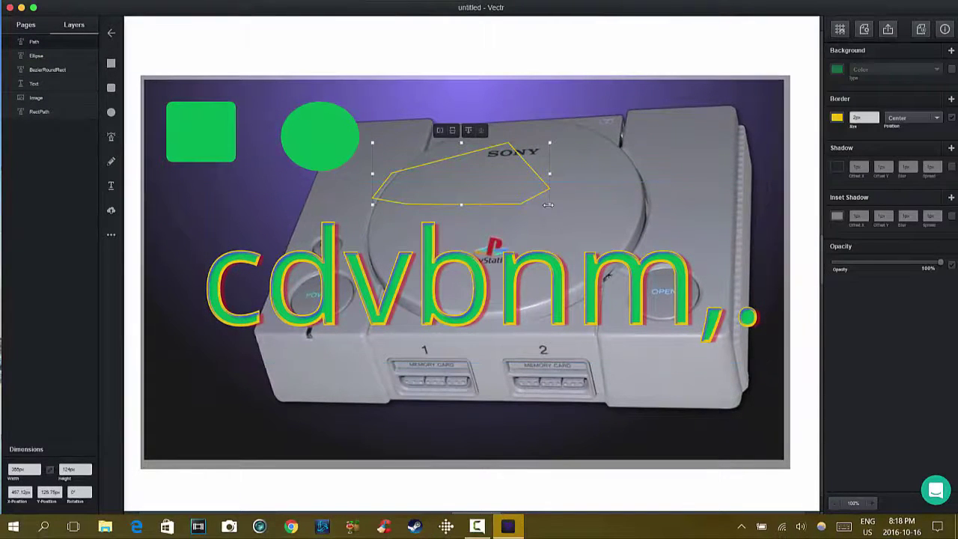
drag(548, 204, 502, 211)
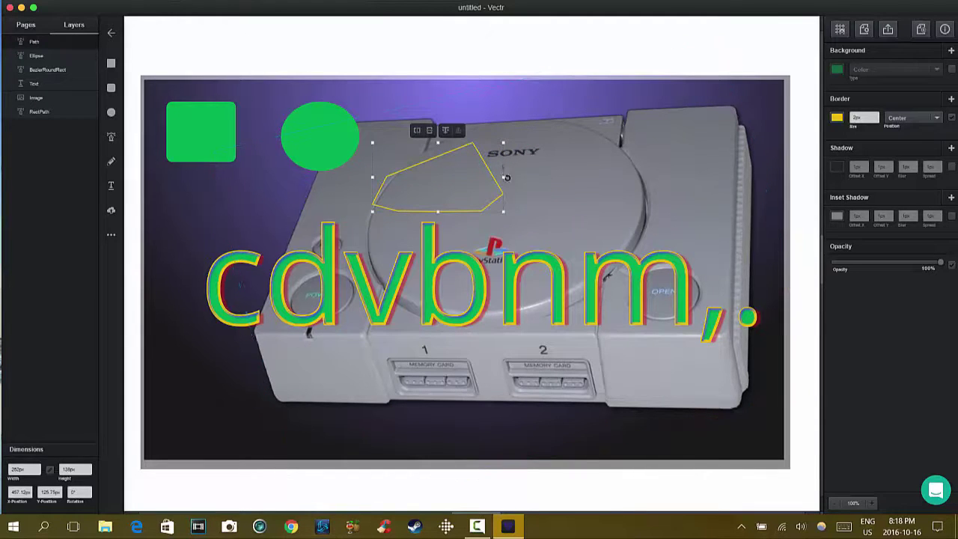
drag(505, 172, 416, 177)
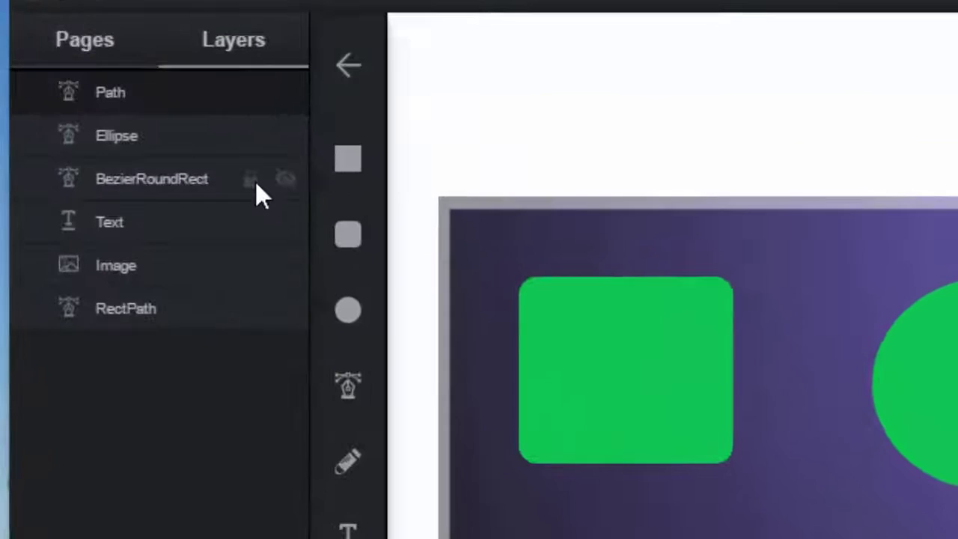
Lock the polygon path, ellipse, rounded rectangle, text, image and background rectangle layers
click(250, 180)
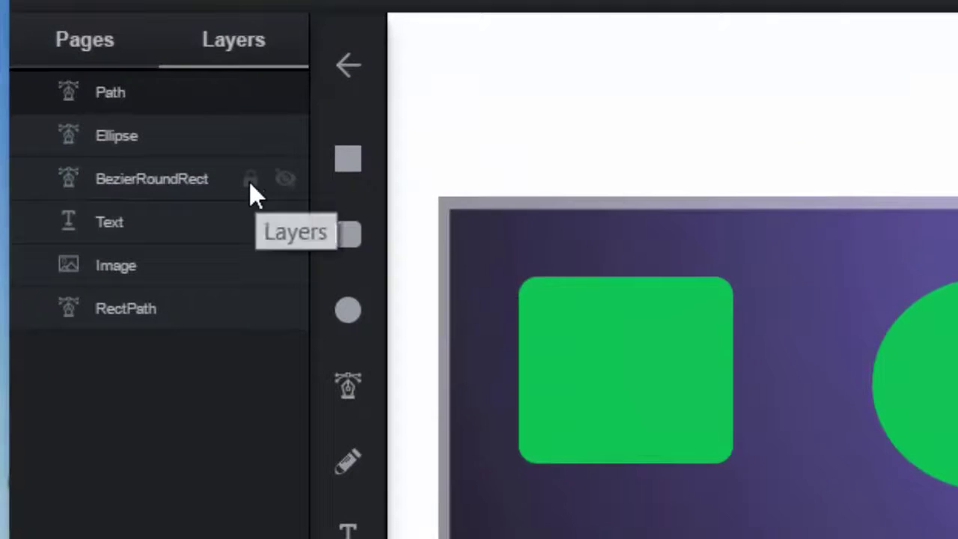
click(252, 267)
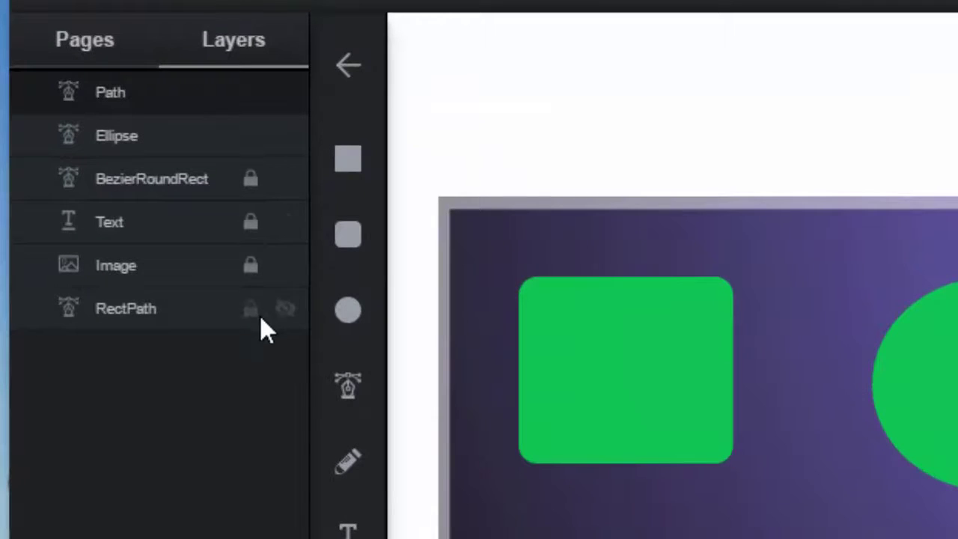
click(247, 309)
click(251, 137)
click(250, 96)
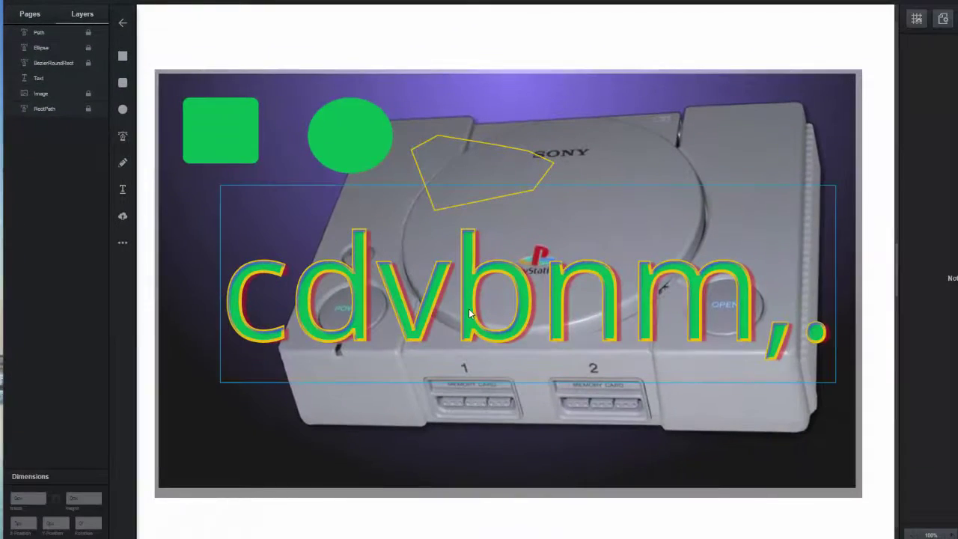
Select the text on the canvas, and hide its layer and show it again
mouse_move(470, 313)
mouse_down()
mouse_move(450, 169)
mouse_move(470, 313)
mouse_up()
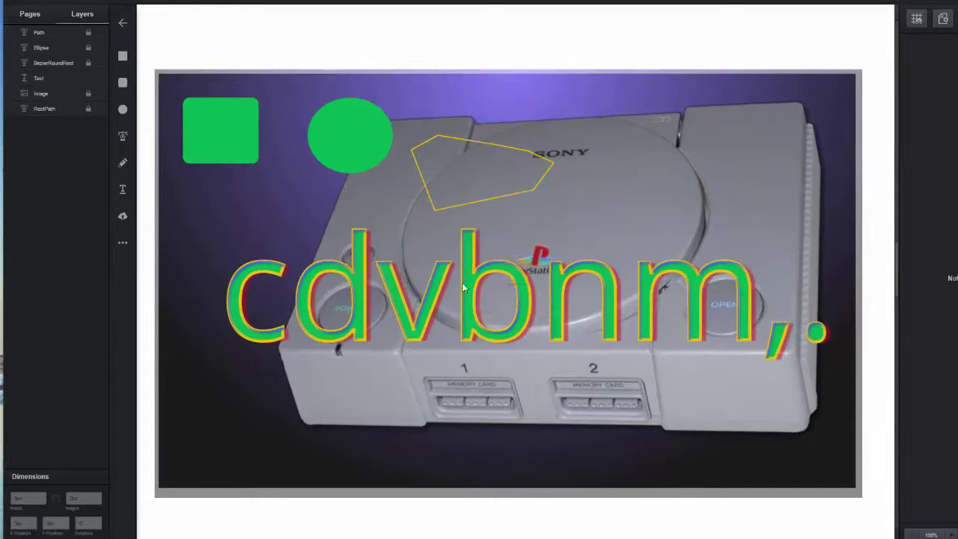
click(462, 286)
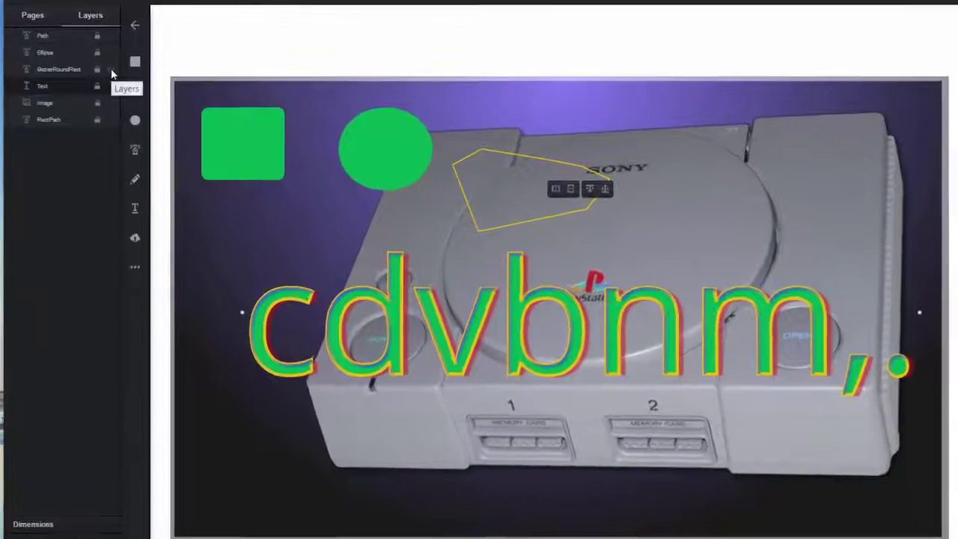
click(100, 62)
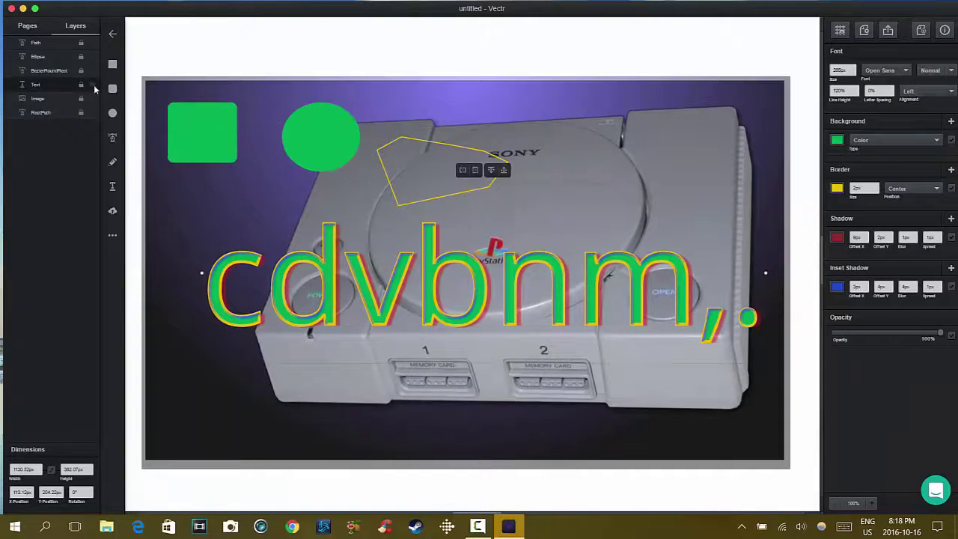
click(93, 86)
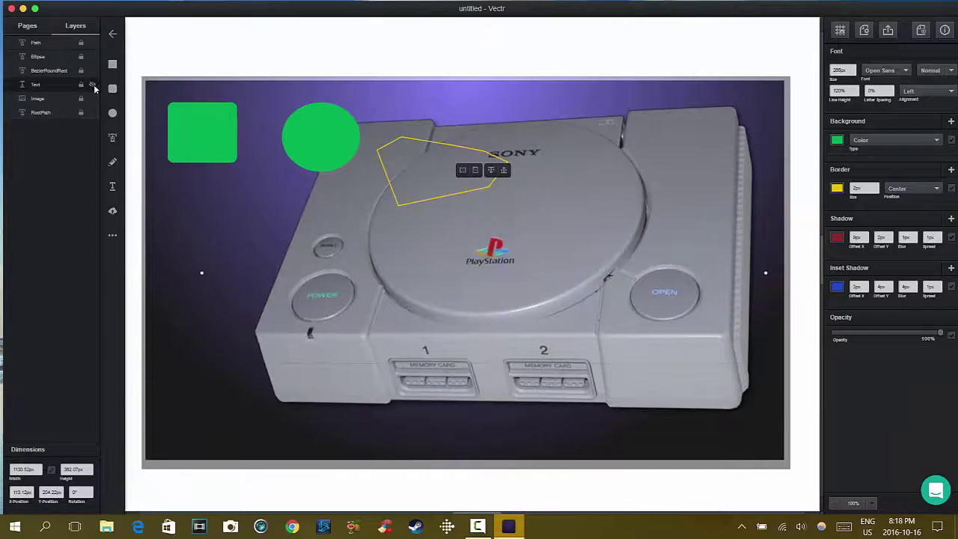
click(93, 85)
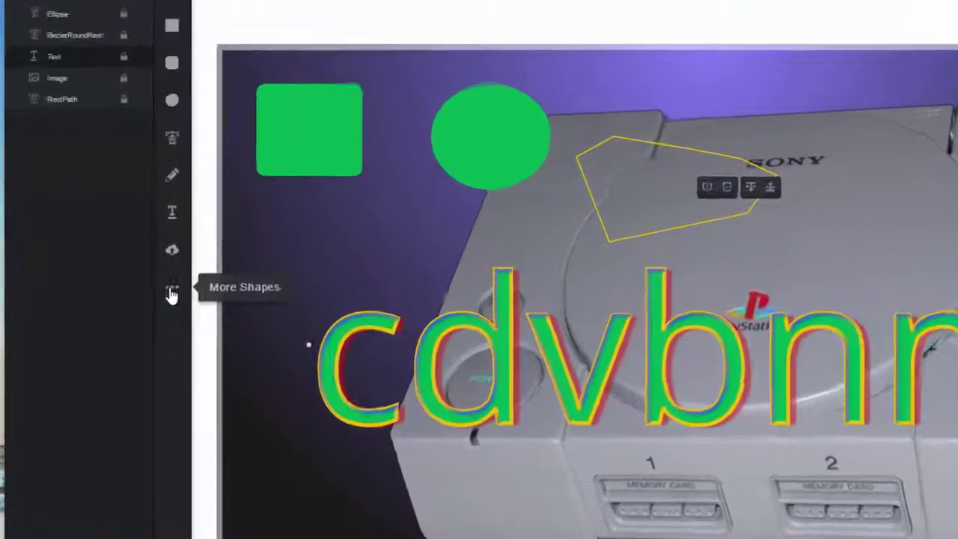
Draw a green house from the additional shapes over the console's upper-right part
click(171, 292)
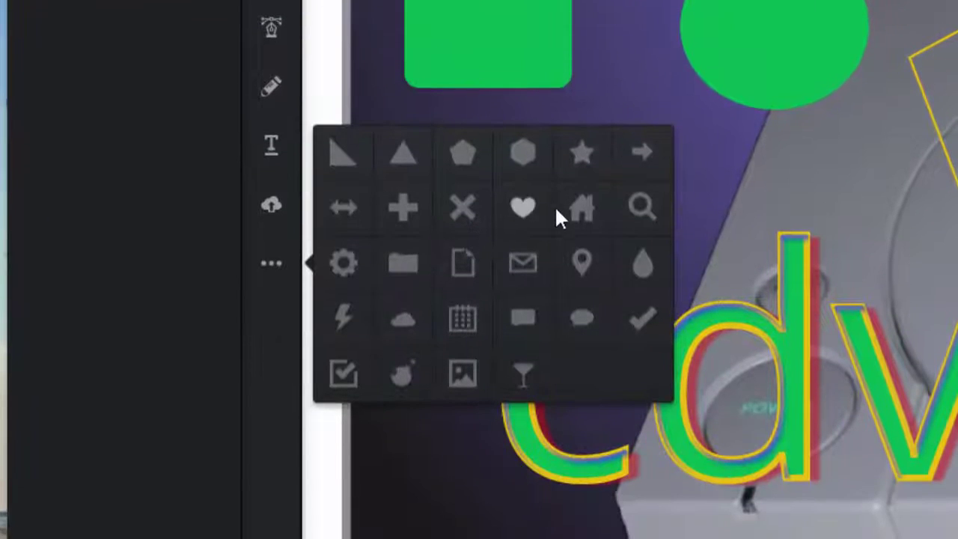
click(582, 208)
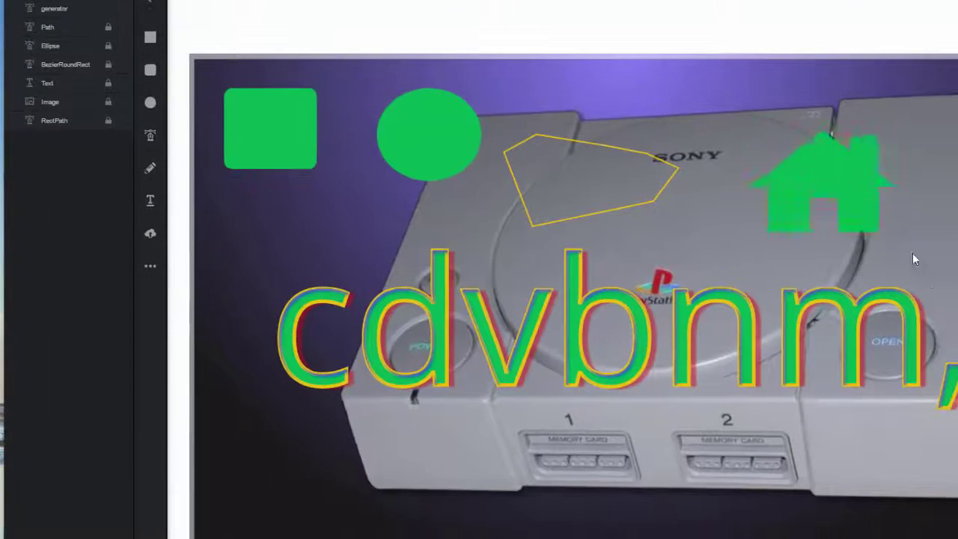
drag(912, 259, 928, 289)
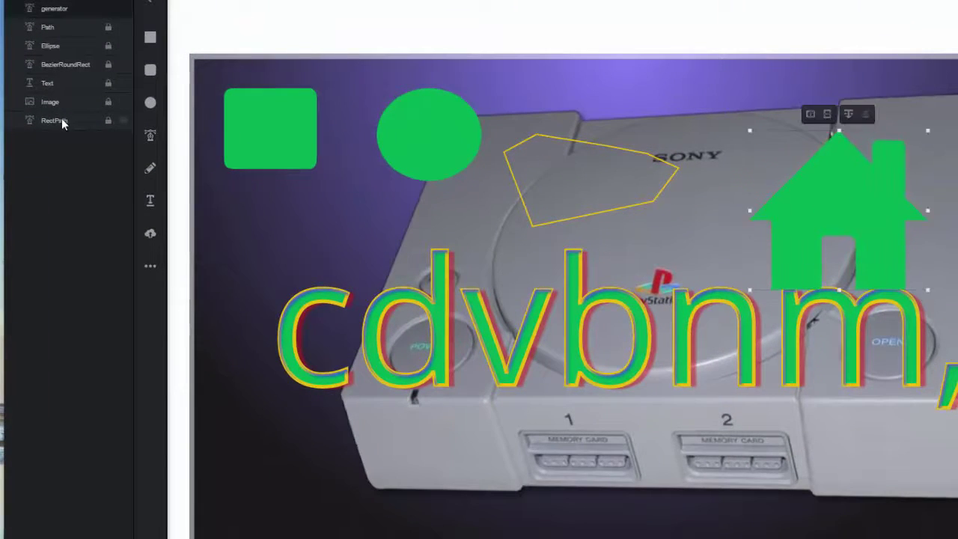
Draw a small green envelope from the additional shapes below and between the rounded rectangle and the ellipse
click(153, 237)
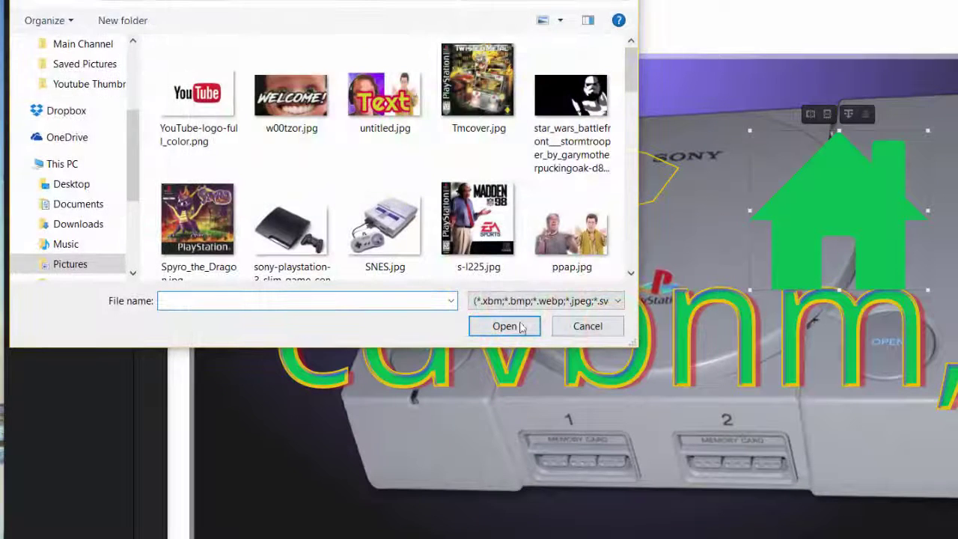
click(588, 325)
click(147, 268)
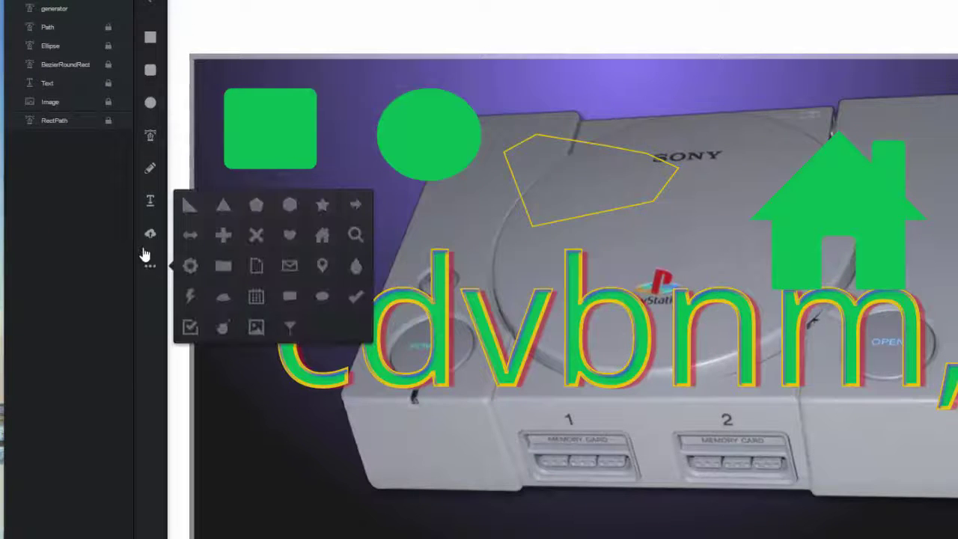
click(289, 266)
drag(293, 200, 381, 268)
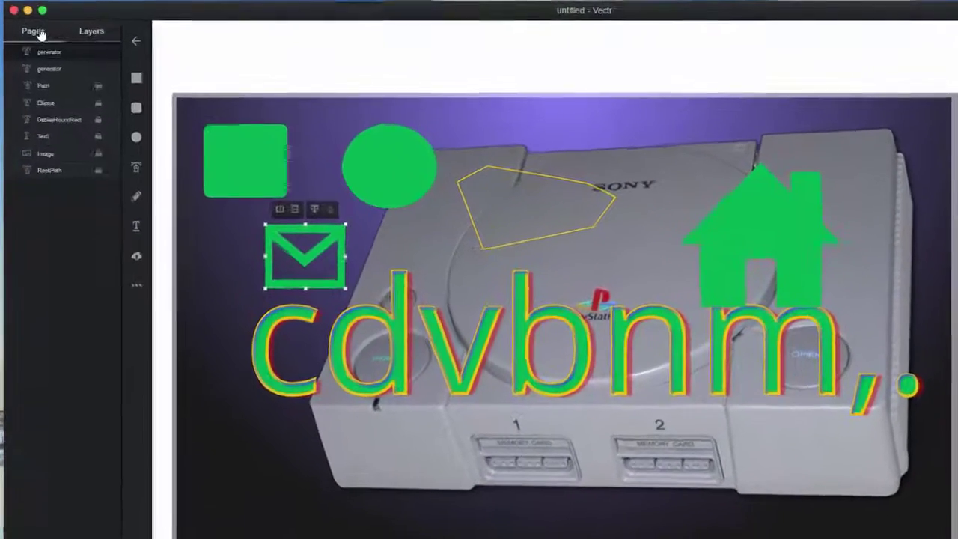
Add a second page and draw a green ellipse of about 1350 by 880 px across it
click(31, 28)
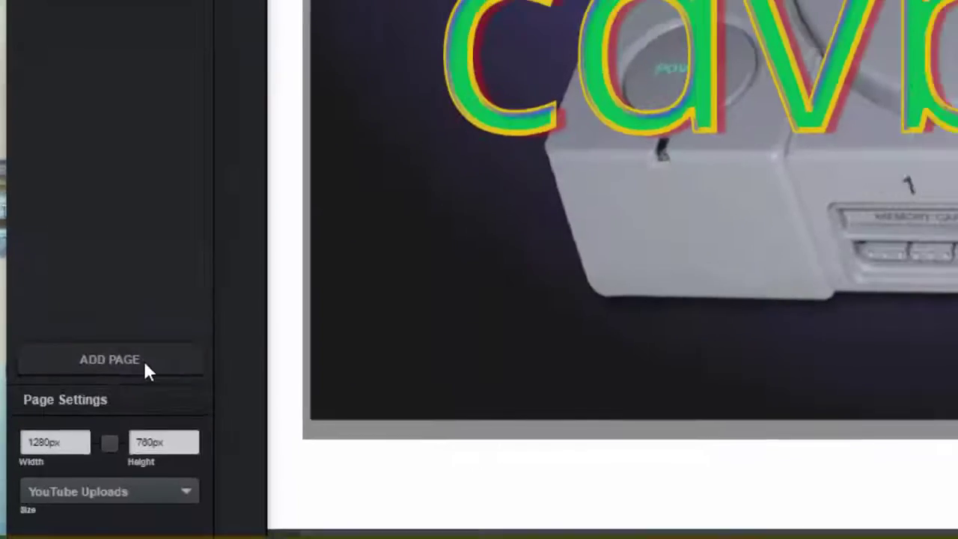
click(143, 363)
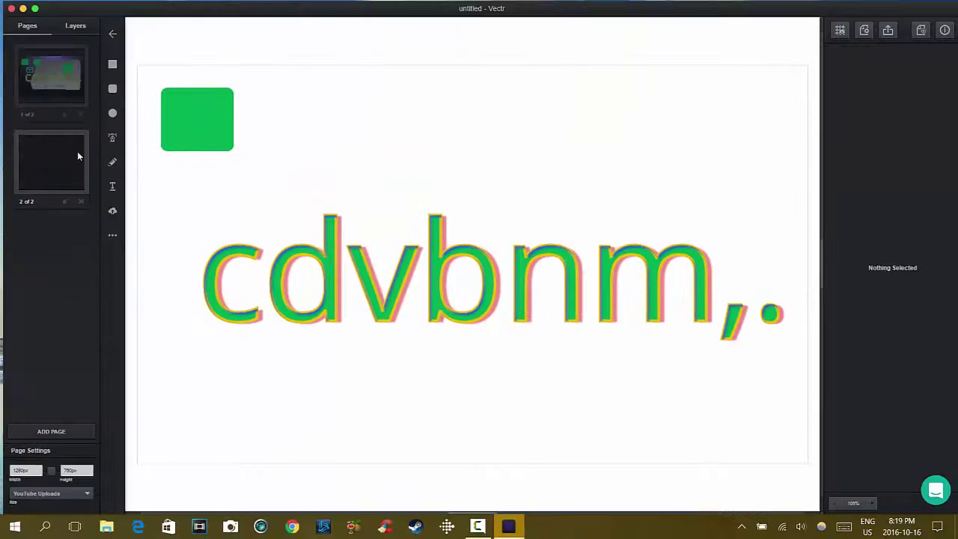
click(75, 27)
click(113, 112)
drag(131, 48, 822, 510)
Move the ellipse page ahead of the PlayStation page and switch back and forth between the two pages
click(30, 25)
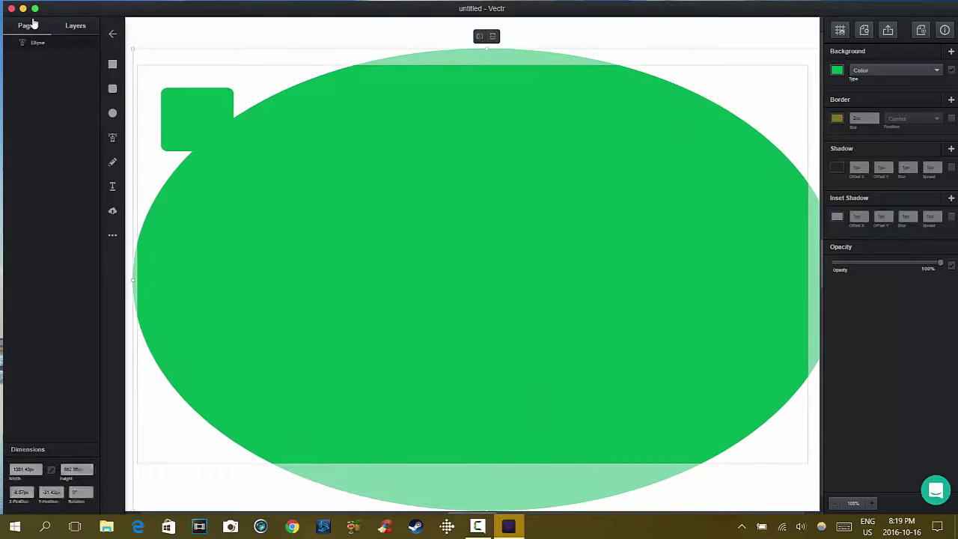
drag(48, 176, 50, 75)
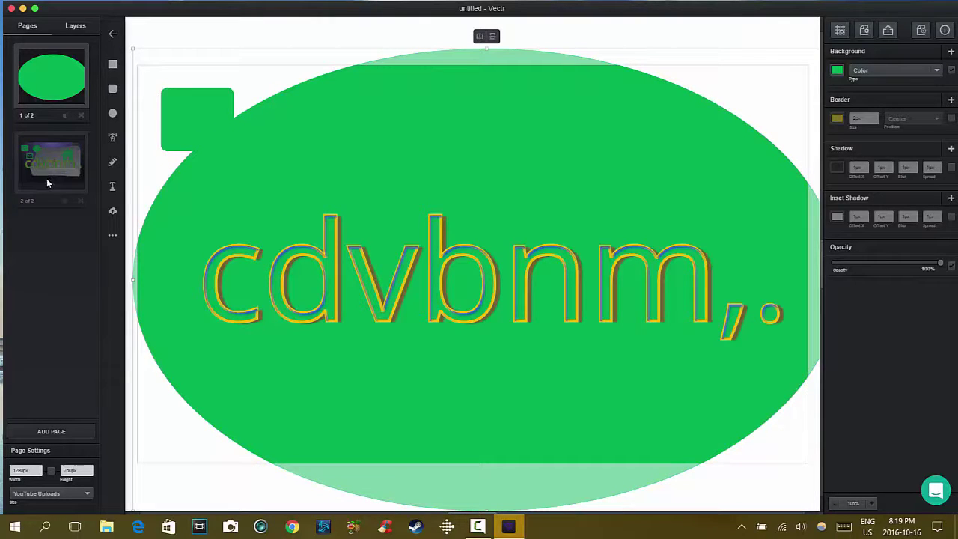
click(70, 137)
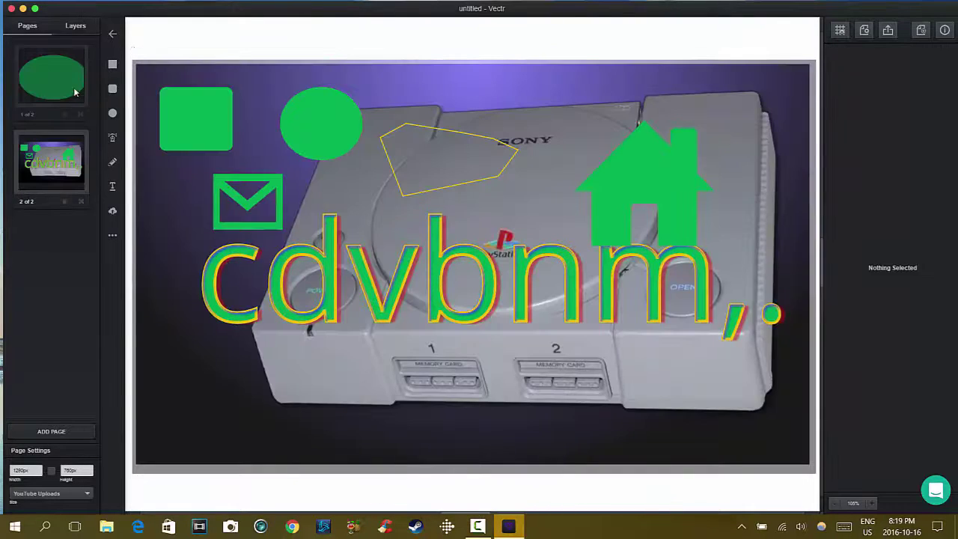
click(65, 81)
click(58, 172)
click(55, 68)
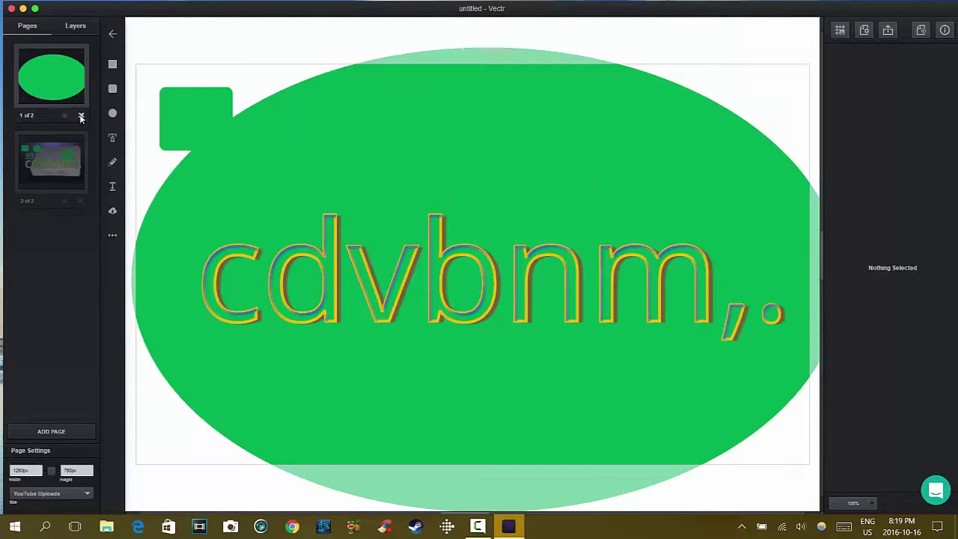
Delete the page with the large green ellipse and return to the PlayStation page's layer list
click(81, 114)
click(44, 72)
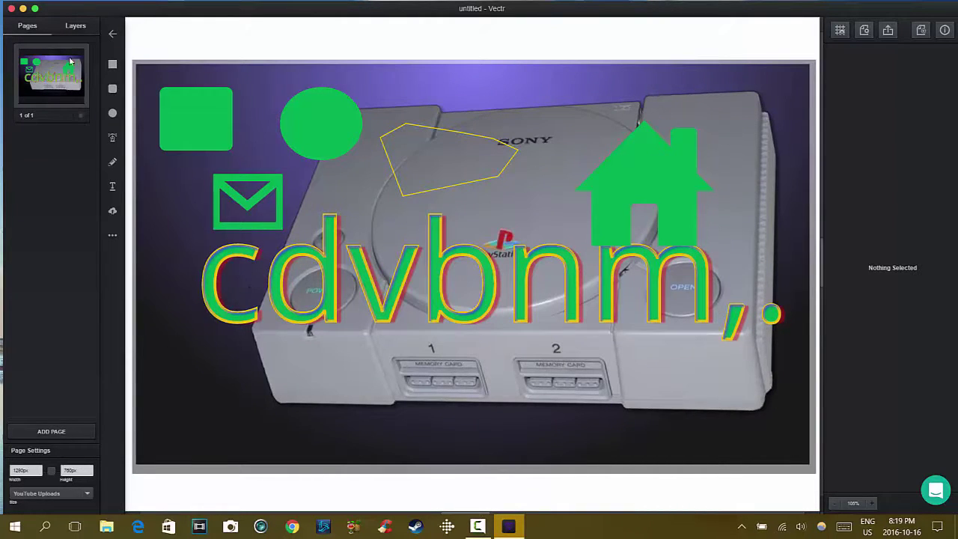
click(74, 26)
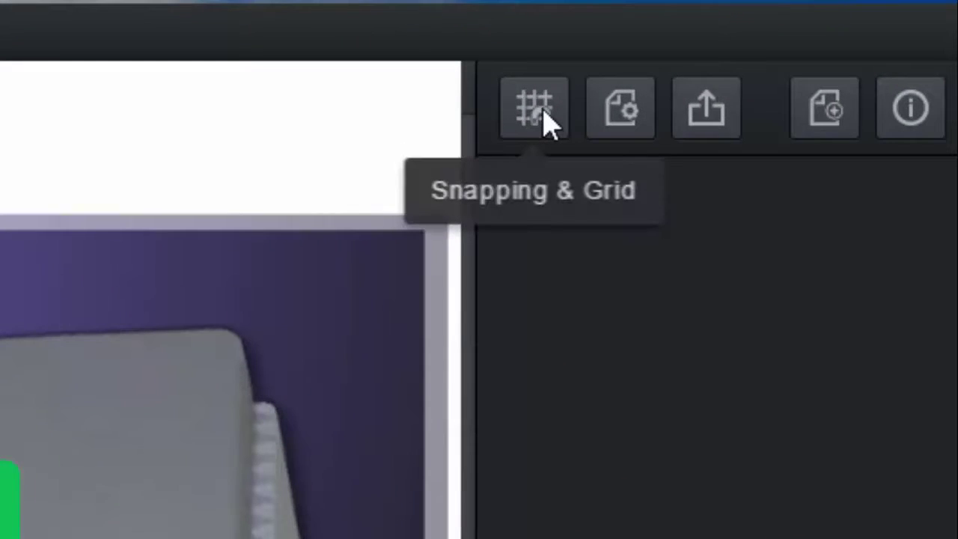
Switch the canvas alignment aid to Grid and to Snapping, and finally turn it off with None
click(534, 108)
click(537, 250)
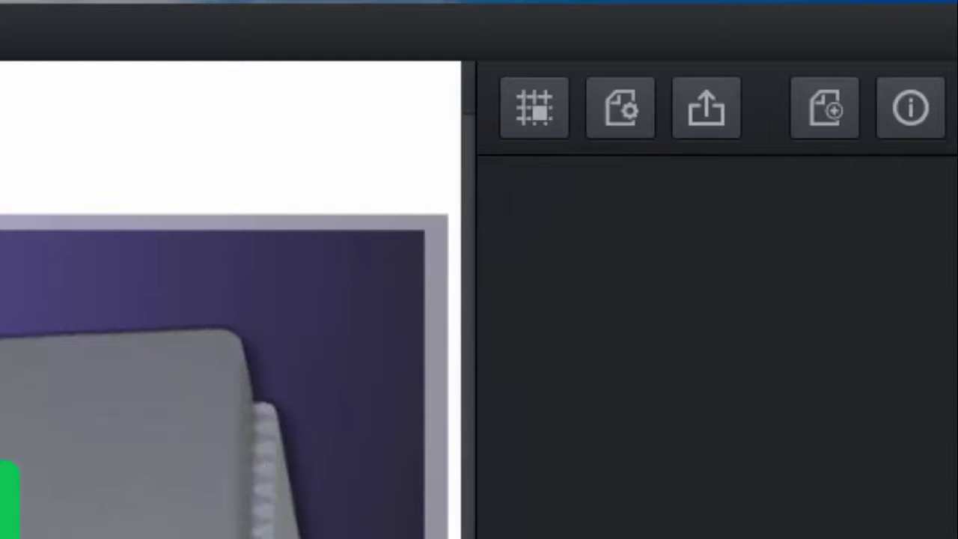
click(526, 123)
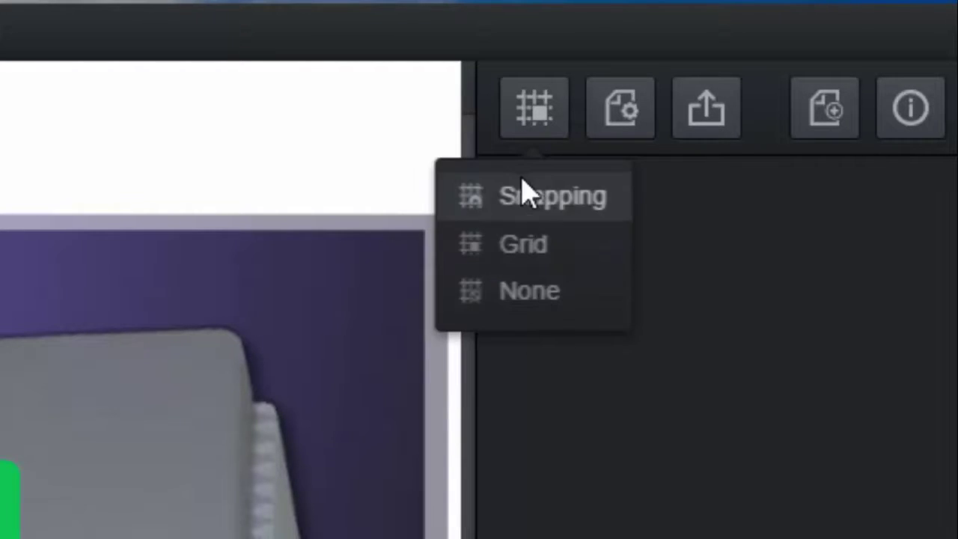
click(526, 194)
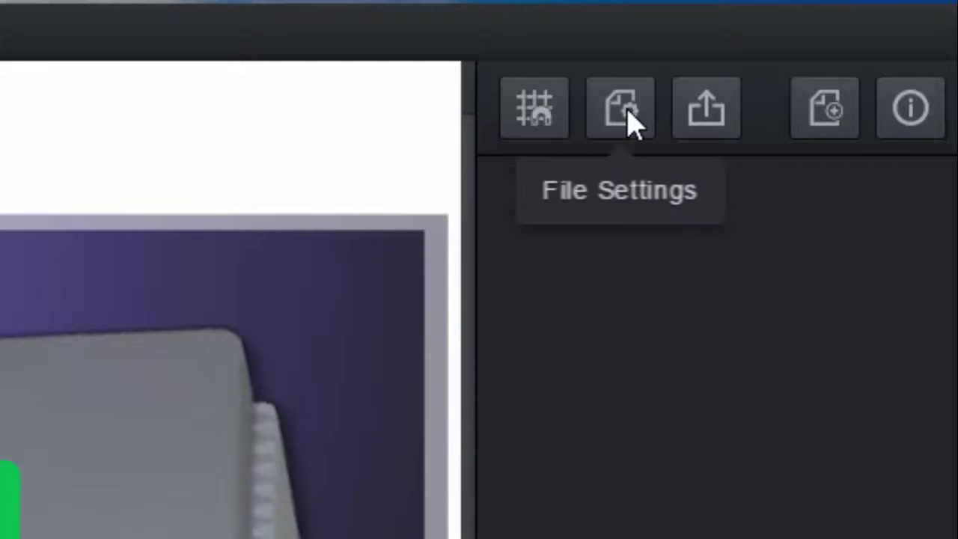
click(528, 117)
click(498, 291)
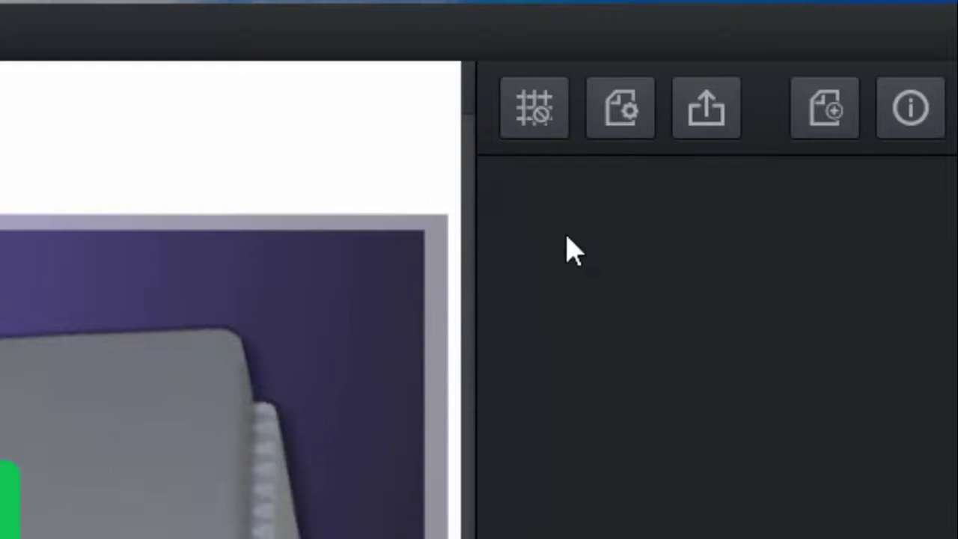
Rename the file as dsadasd in the file settings and save the filename, leaving the units in pixels
click(628, 117)
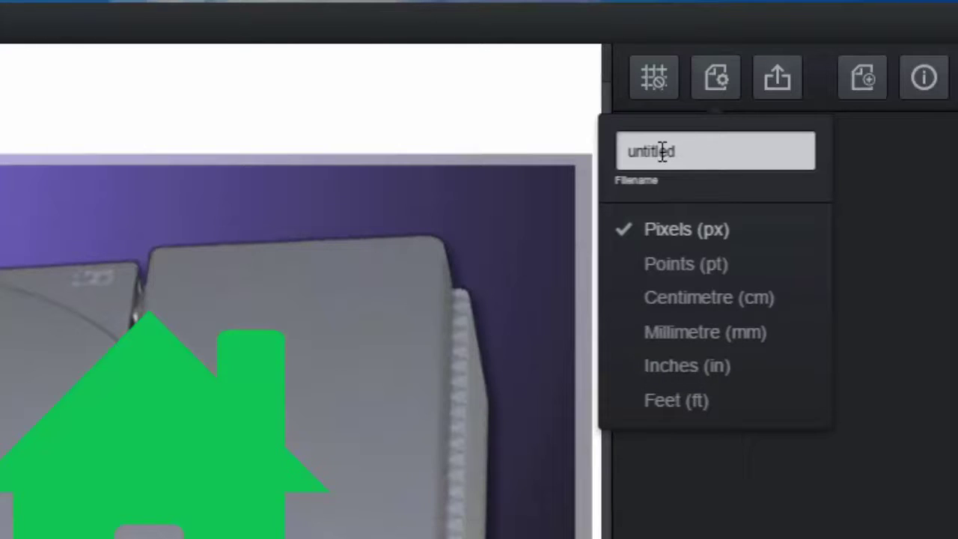
click(762, 155)
text(3)
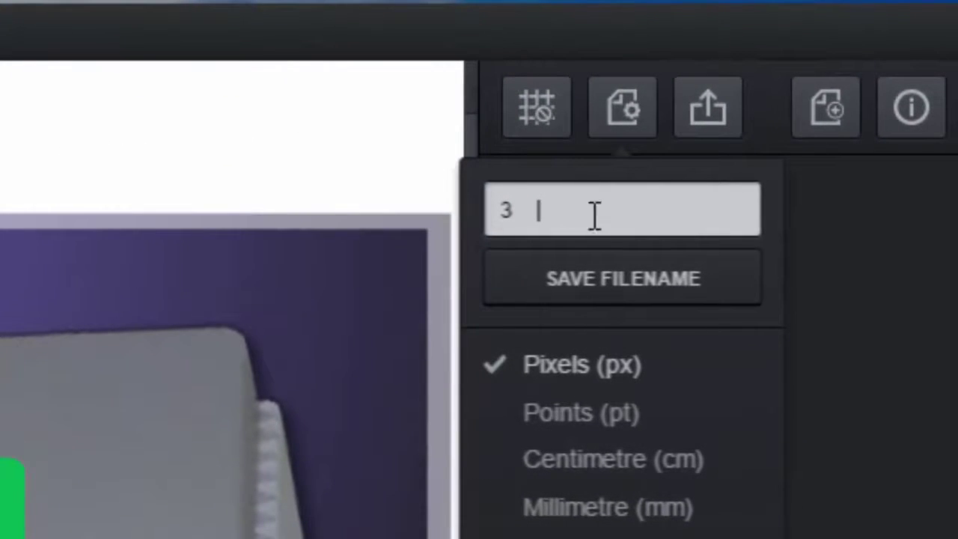
click(528, 214)
click(577, 293)
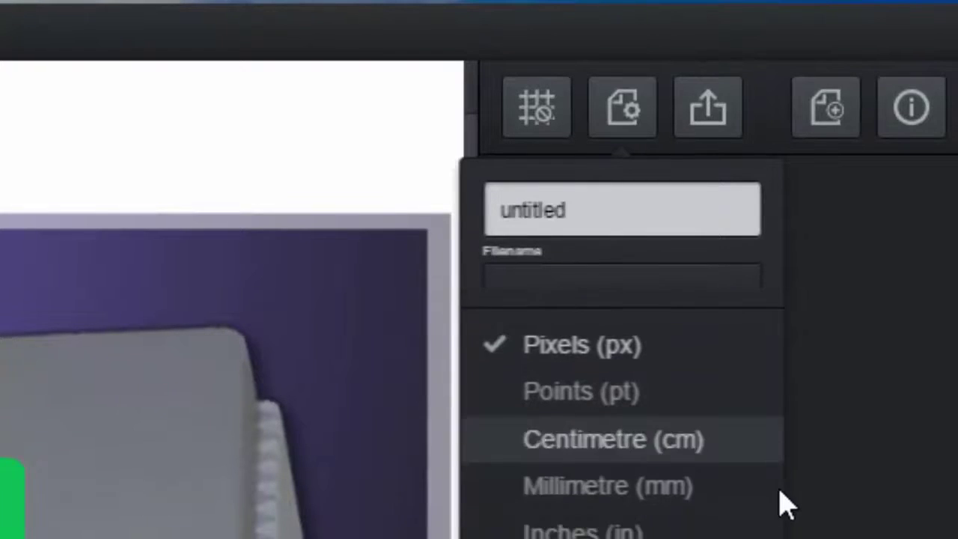
double_click(567, 209)
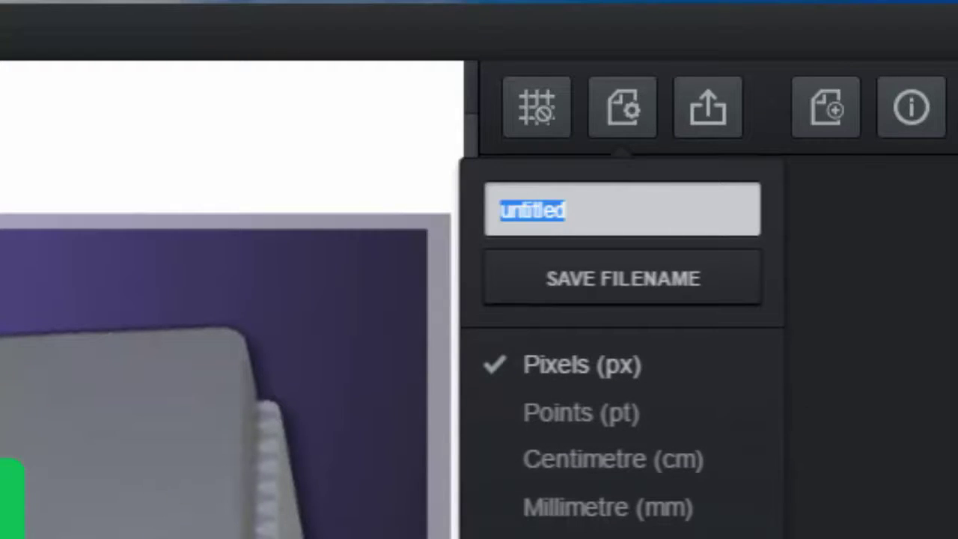
text(dsadasd)
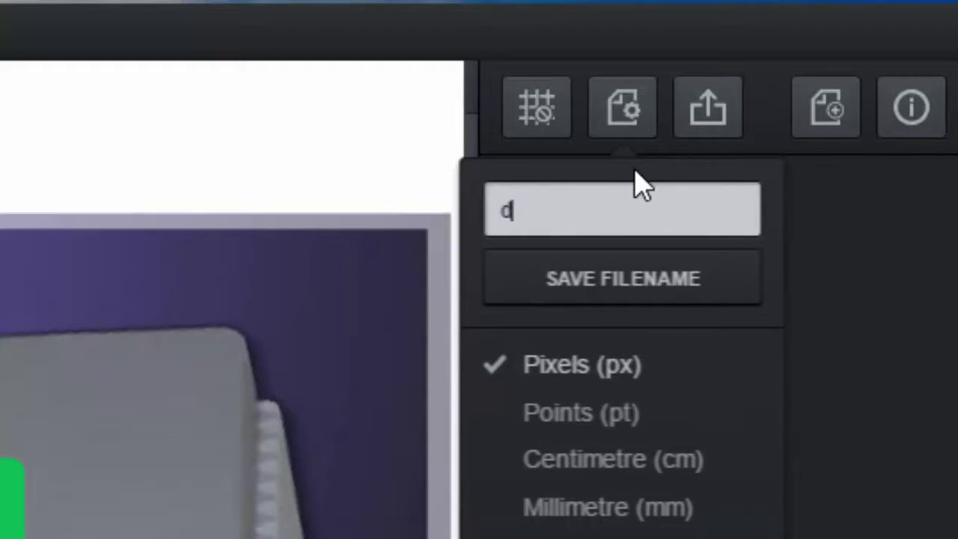
click(660, 297)
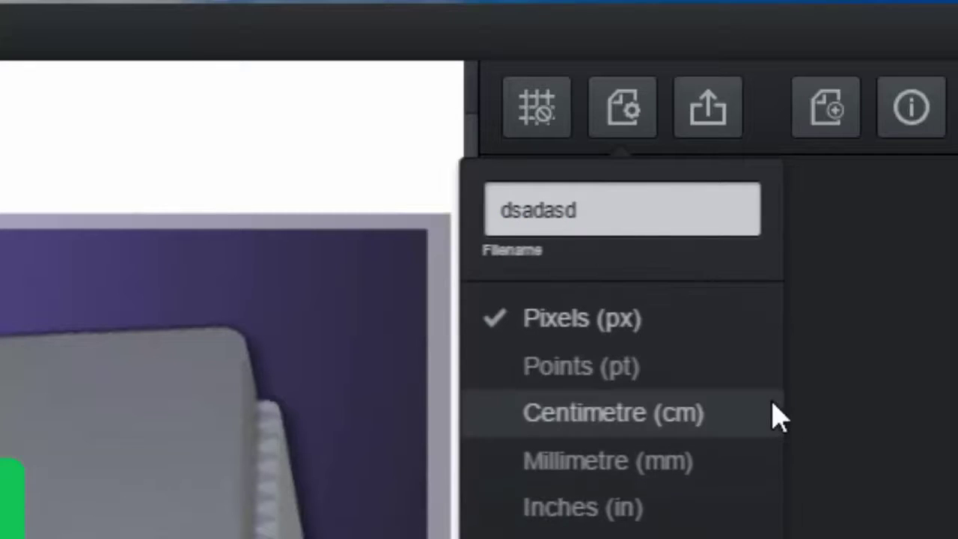
Set up the export of the whole page as a jpg at 100% quality
click(707, 98)
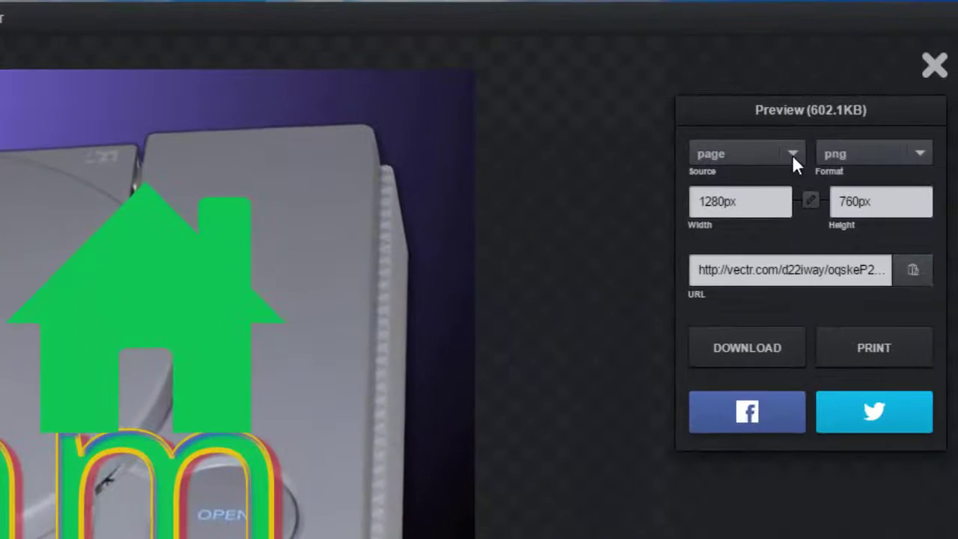
click(858, 135)
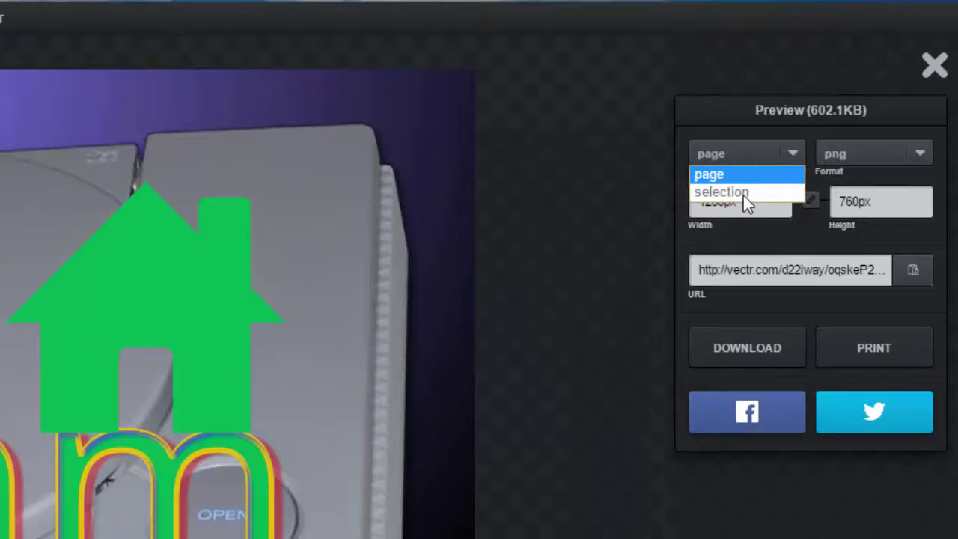
click(707, 178)
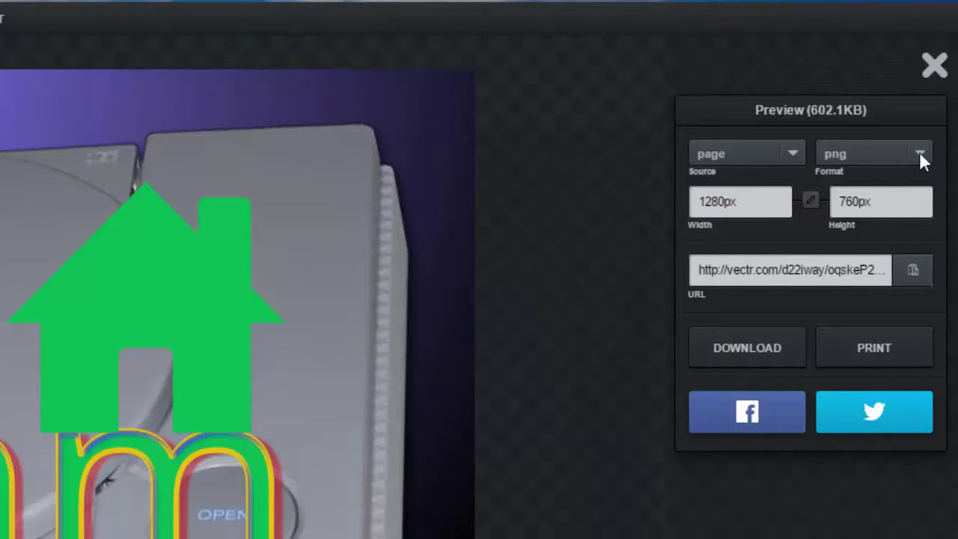
click(919, 154)
click(845, 193)
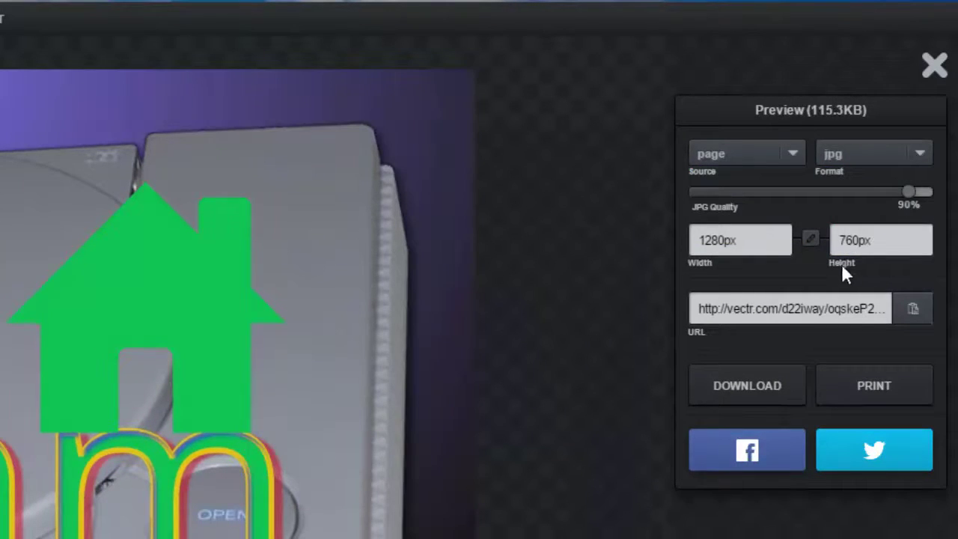
drag(908, 192, 955, 199)
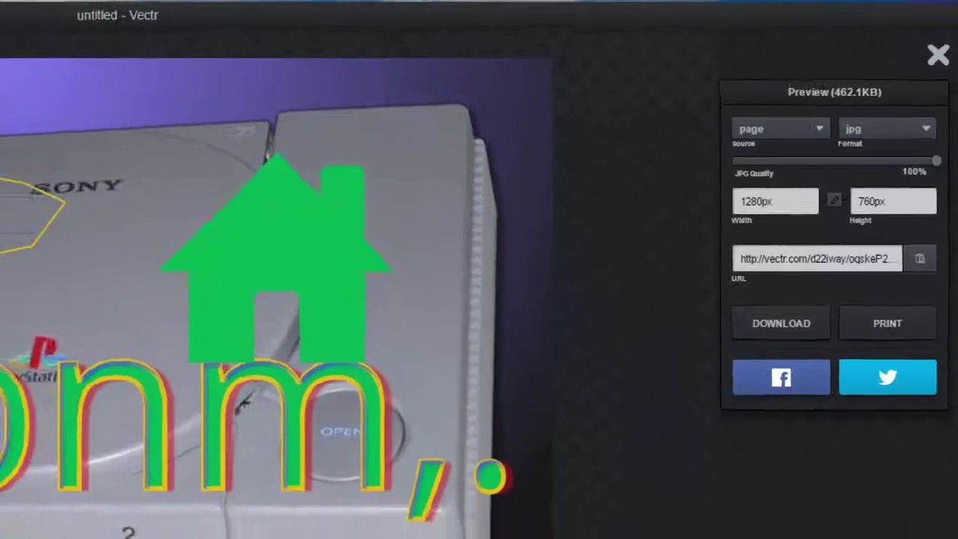
Open the Pictures folder in File Explorer and save the exported jpg by dropping the preview image into it
key(super+e)
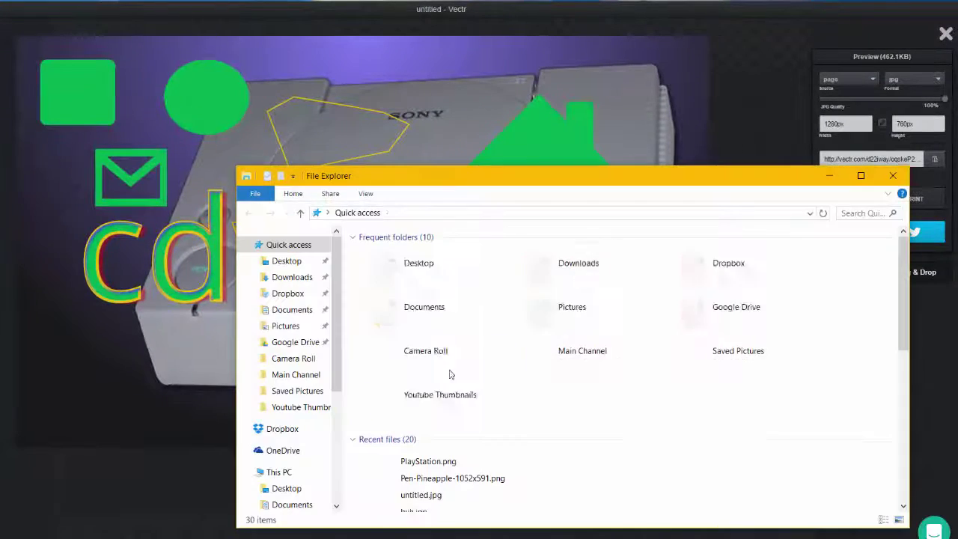
click(285, 327)
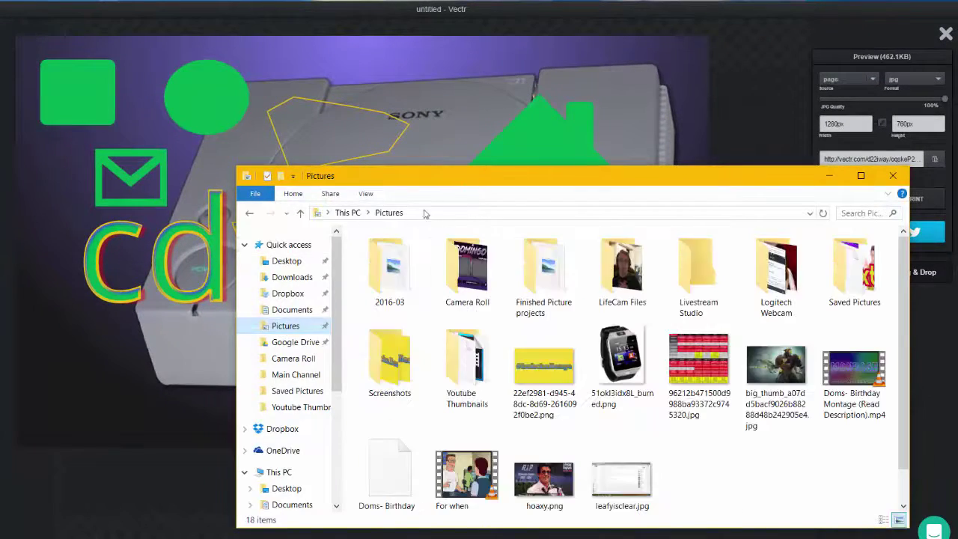
drag(434, 184, 616, 98)
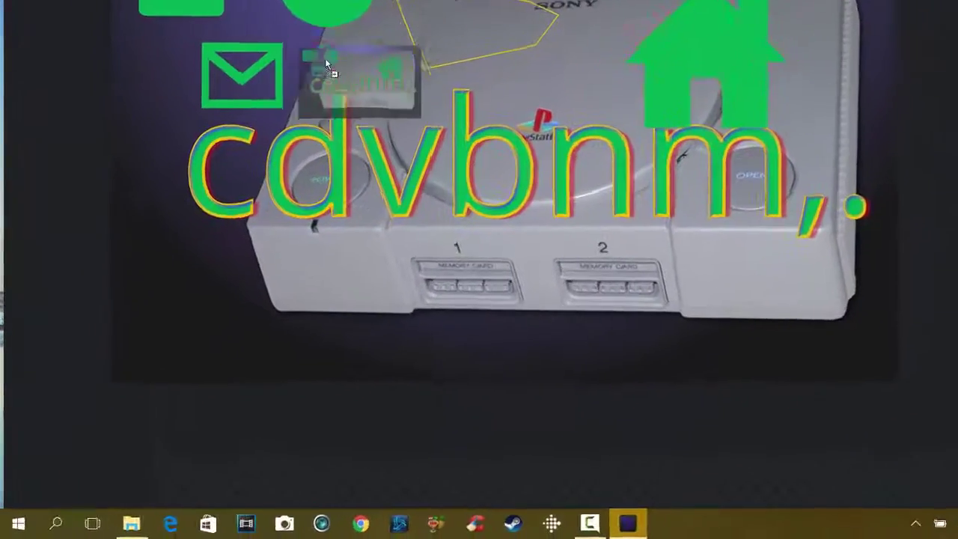
drag(328, 66, 127, 506)
drag(196, 491, 757, 370)
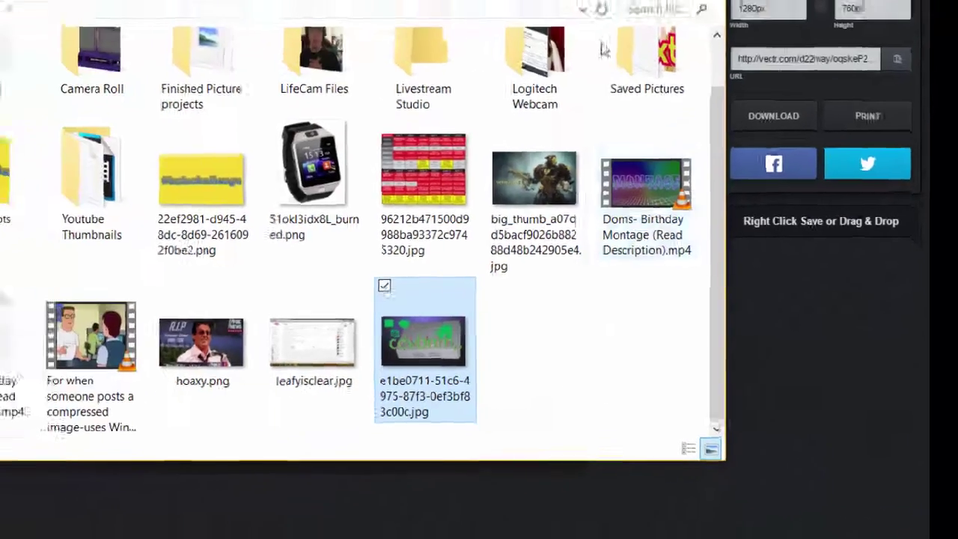
Close the export preview and exit the program to return to the desktop
click(769, 157)
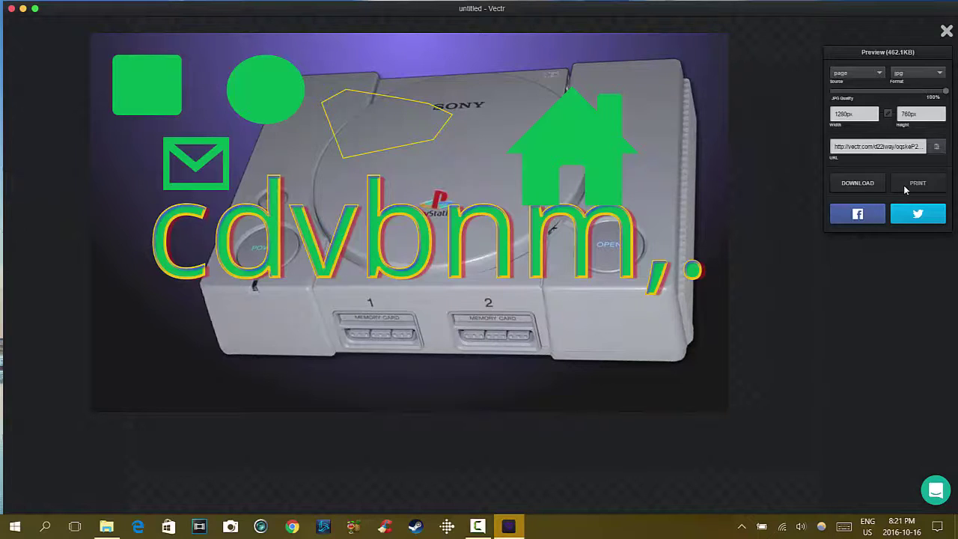
click(946, 32)
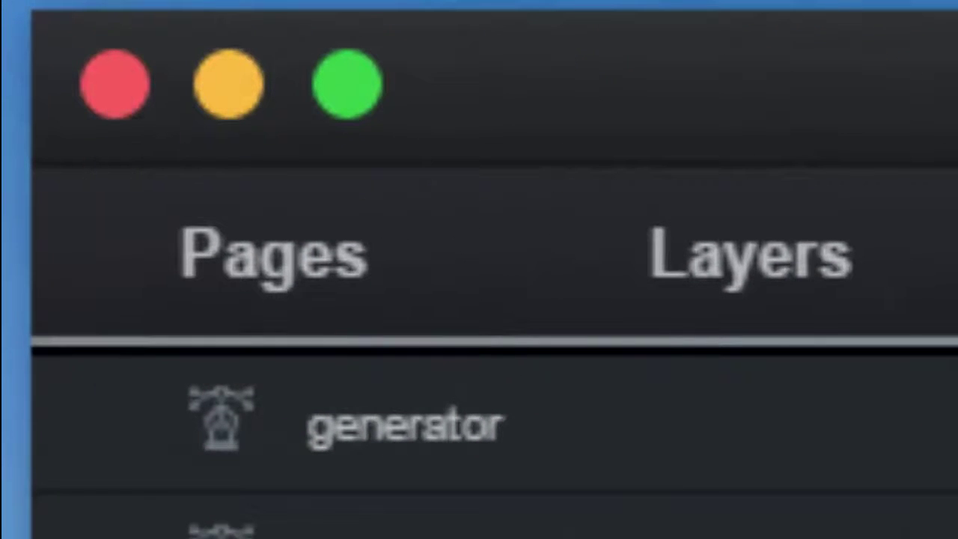
click(115, 84)
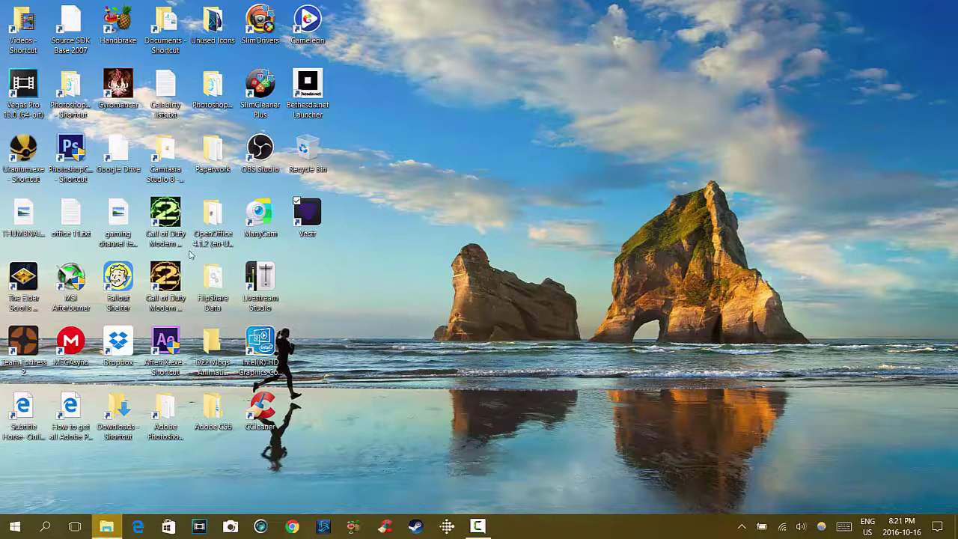
mouse_move(479, 528)
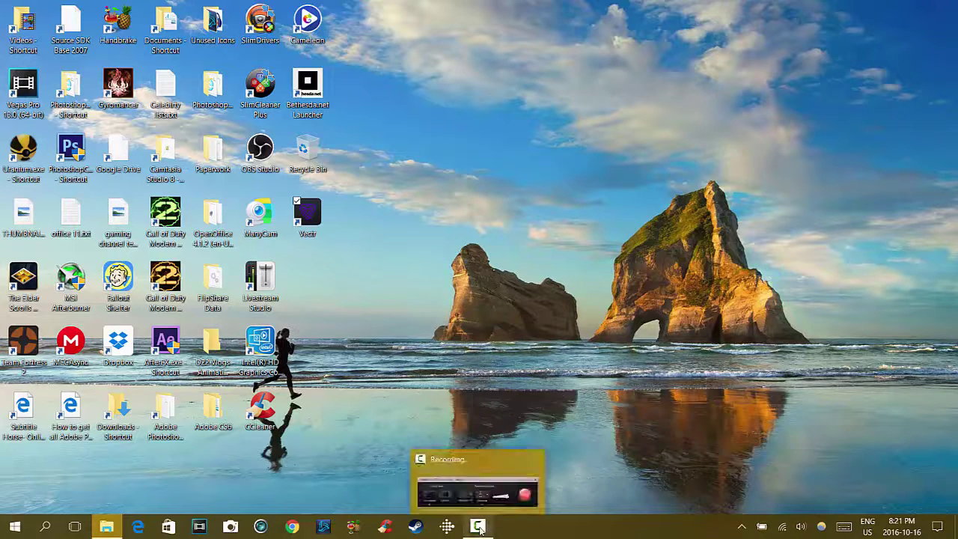